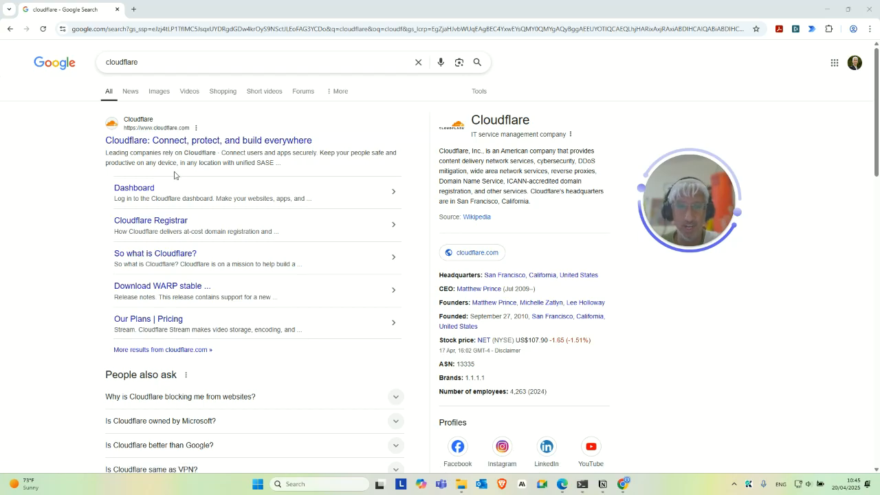
Open the official Cloudflare website from the search results
click(174, 141)
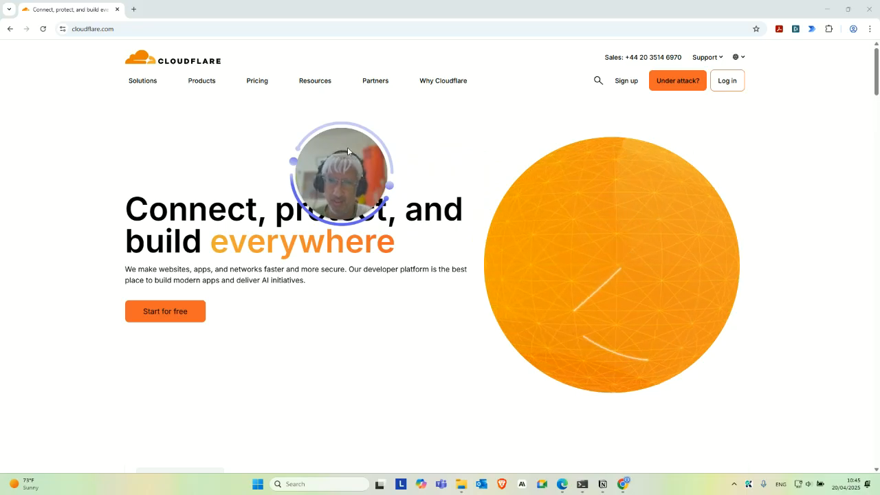
drag(347, 147, 251, 153)
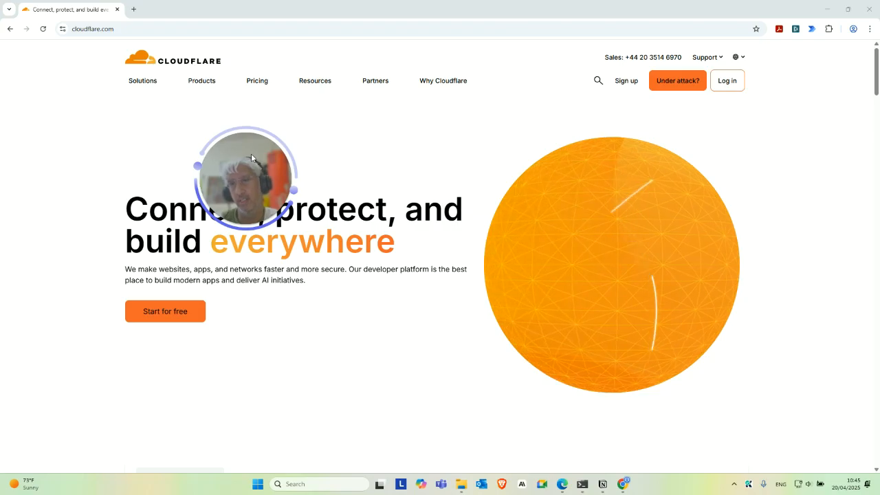
drag(273, 165, 328, 212)
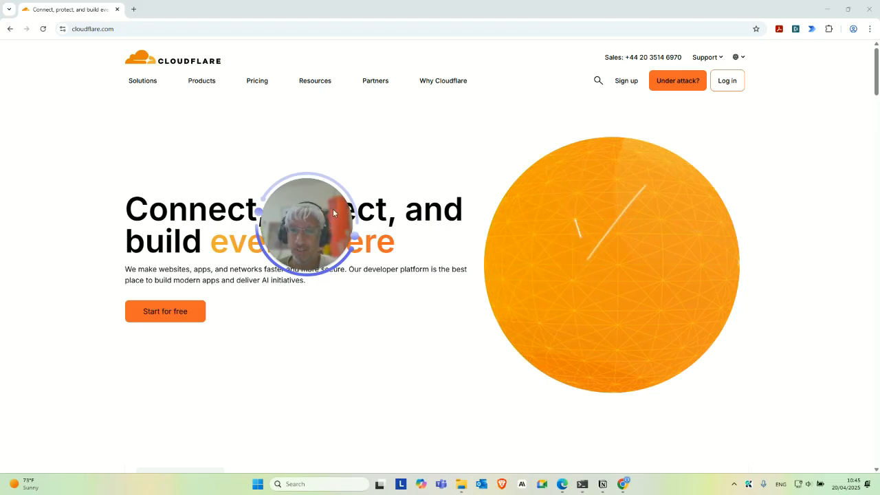
drag(334, 211, 348, 268)
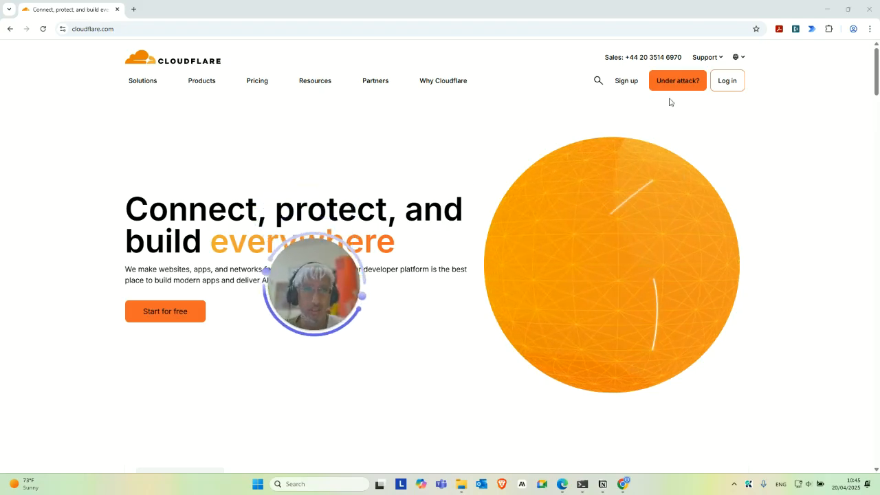
Go to the Cloudflare login page and choose to continue with a Google account
click(727, 81)
drag(346, 264, 526, 300)
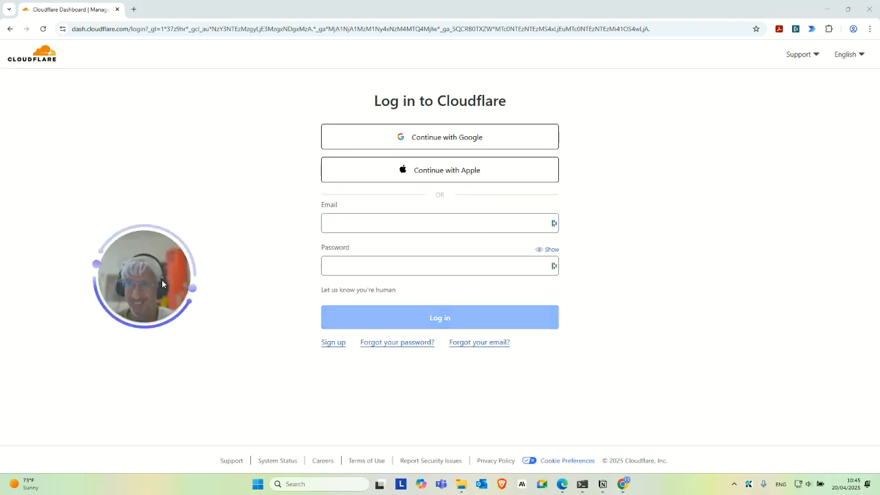
click(175, 191)
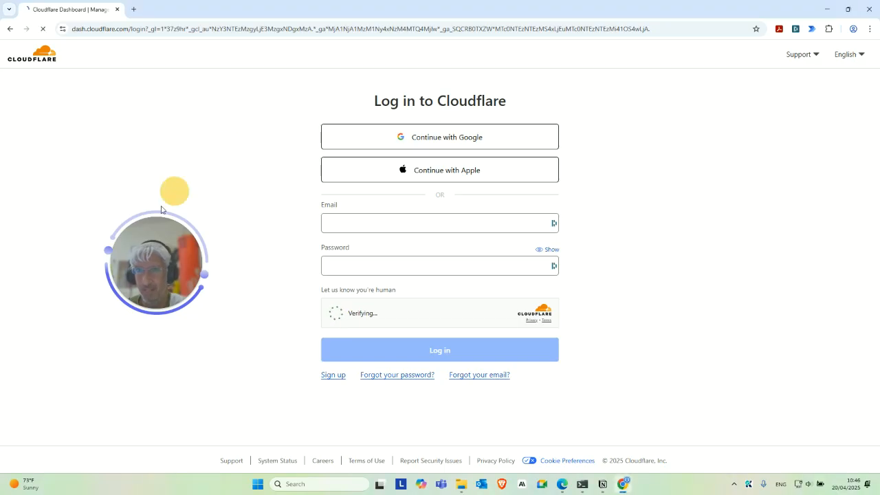
drag(152, 257, 185, 255)
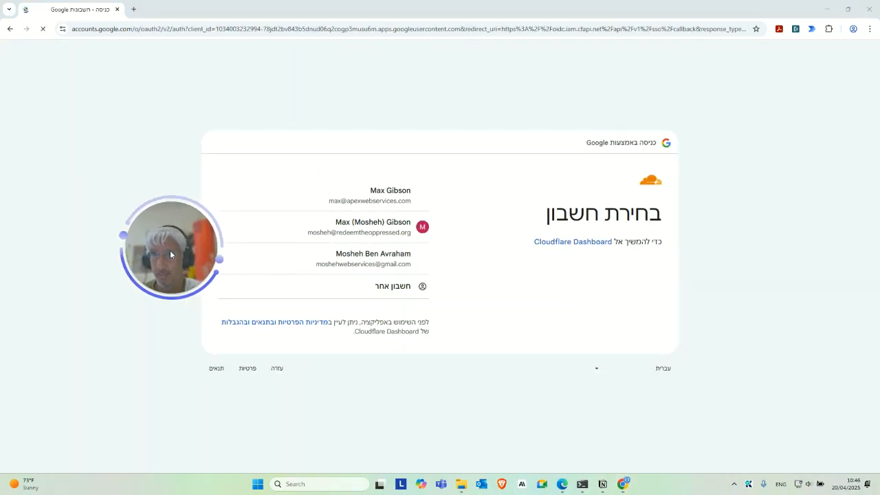
click(231, 206)
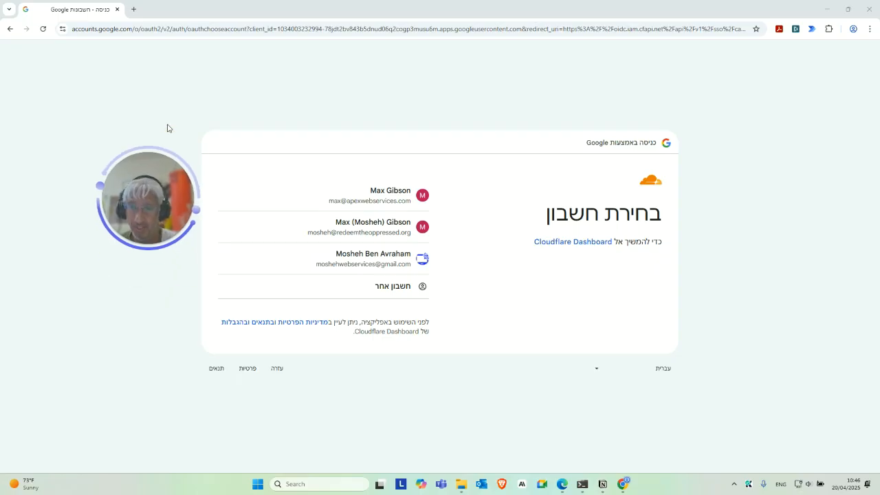
drag(152, 222, 142, 164)
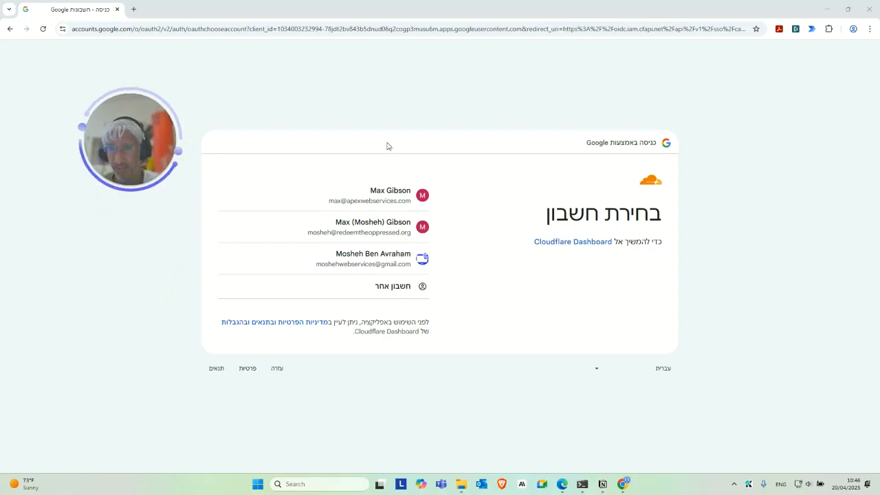
Pick the third Google account in the chooser to sign in to the Cloudflare dashboard
click(391, 261)
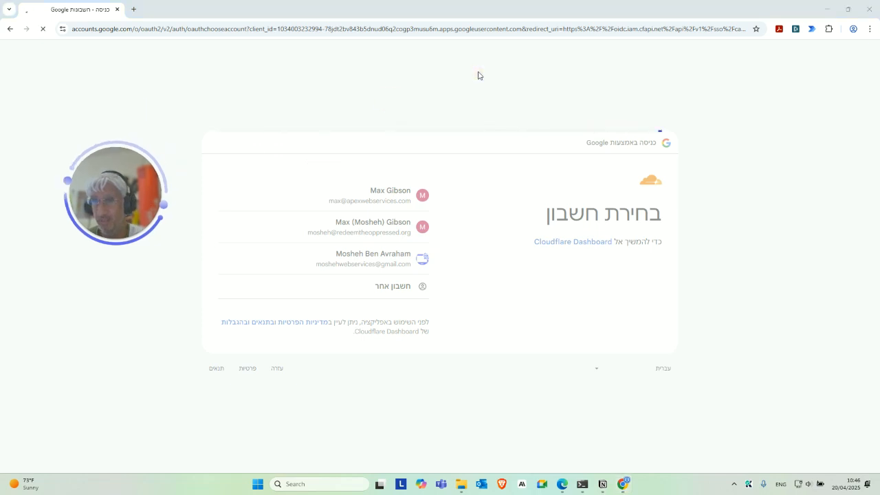
drag(123, 186, 829, 215)
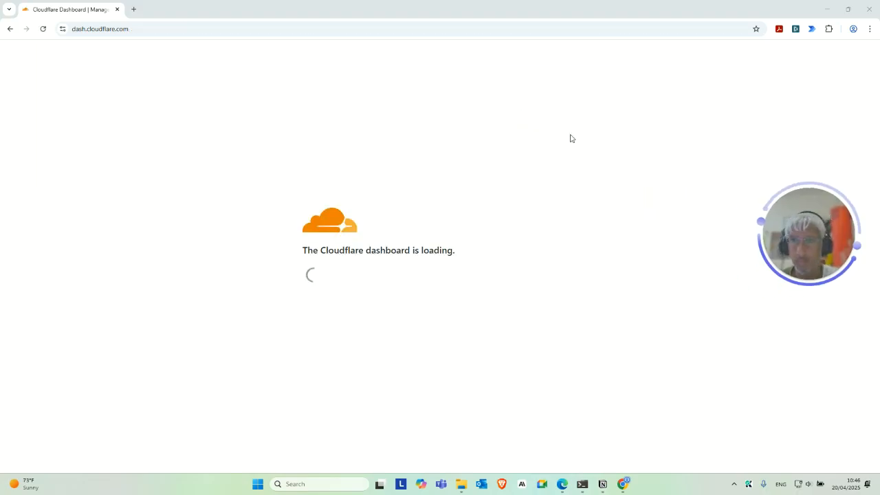
drag(791, 230, 131, 244)
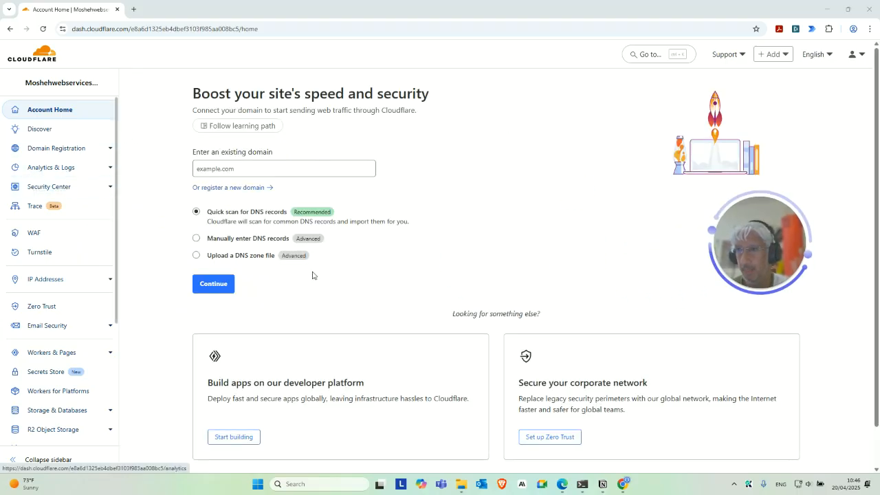
drag(729, 244, 530, 189)
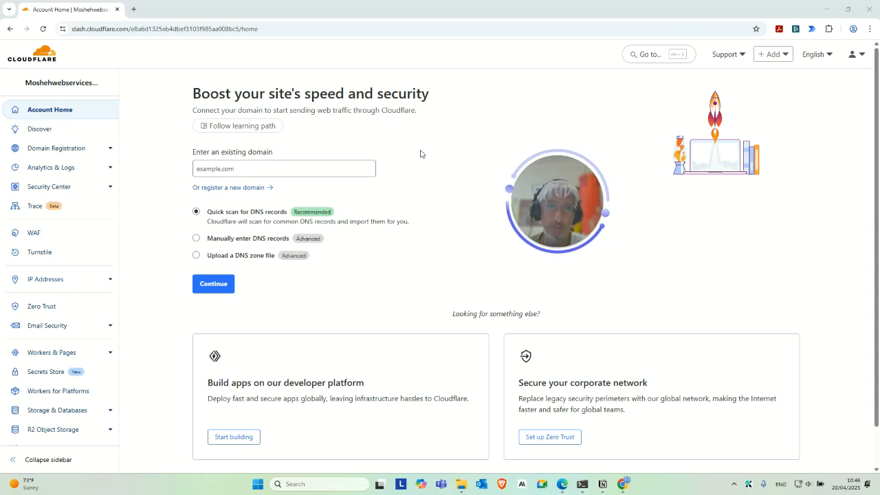
Enter the existing domain aiwithapex.com with quick scan for DNS records and continue
click(293, 167)
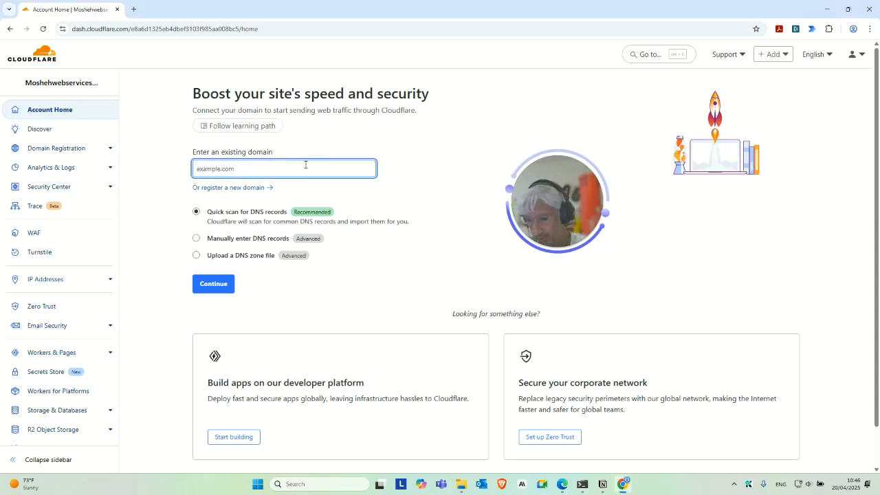
text(apex.com)
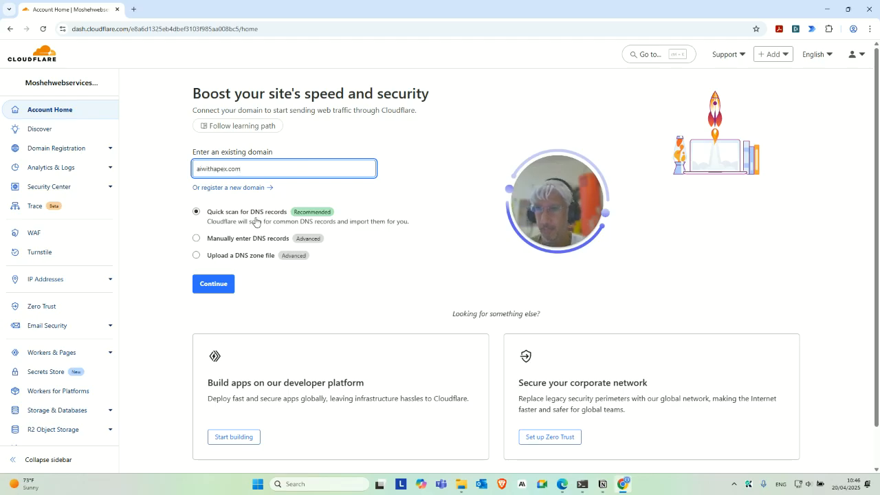
click(214, 285)
Select the Free plan for aiwithapex.com and continue
drag(554, 222, 97, 113)
click(317, 296)
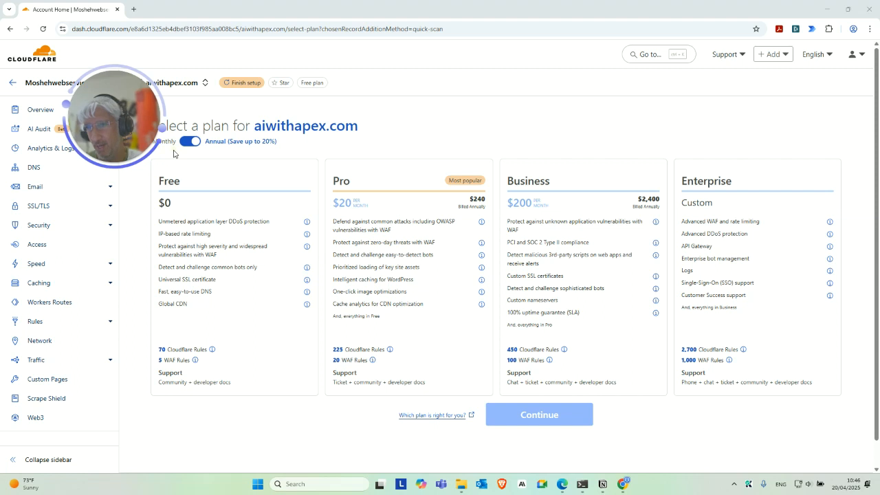
drag(120, 135, 89, 159)
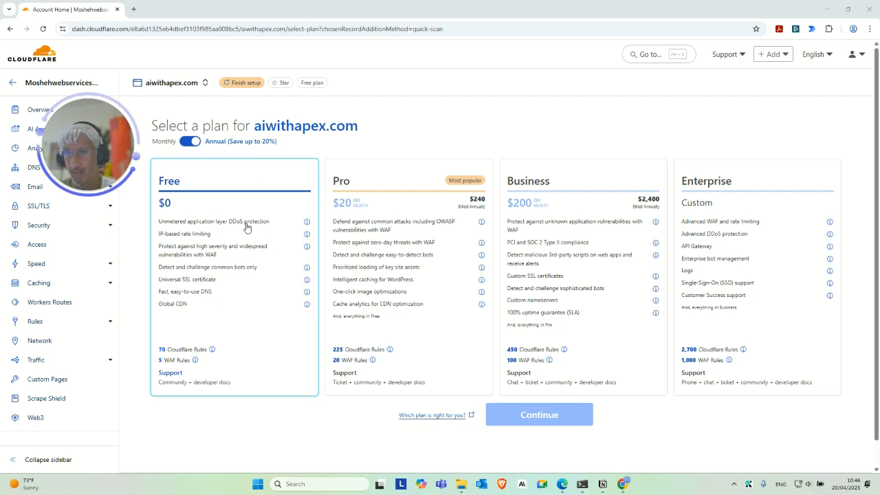
click(206, 256)
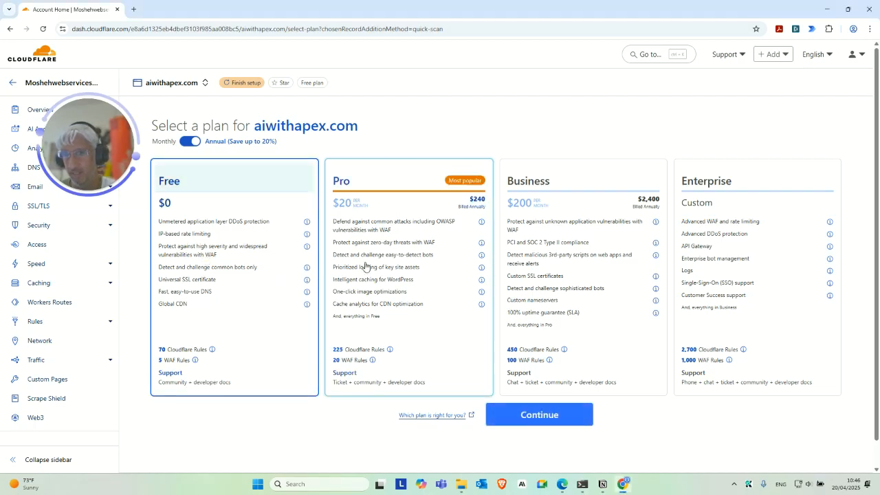
click(530, 415)
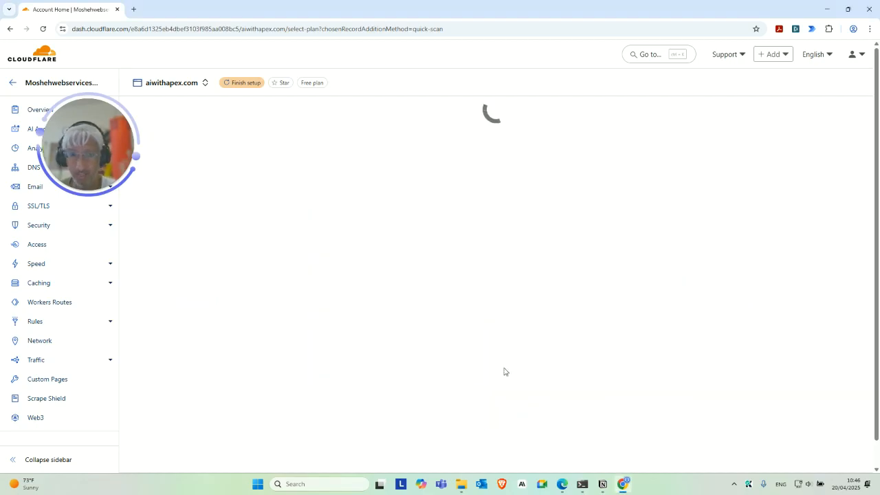
Review the scanned DNS records for aiwithapex.com and continue to activation
drag(149, 184, 188, 216)
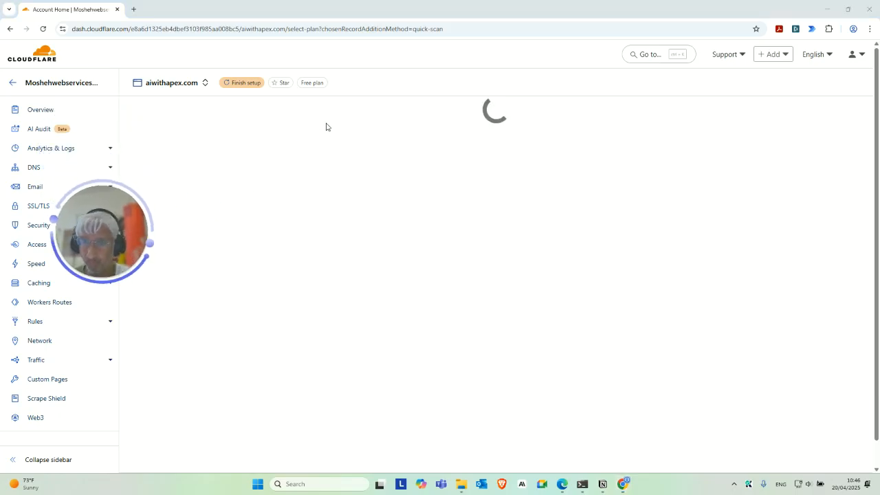
drag(123, 233, 150, 262)
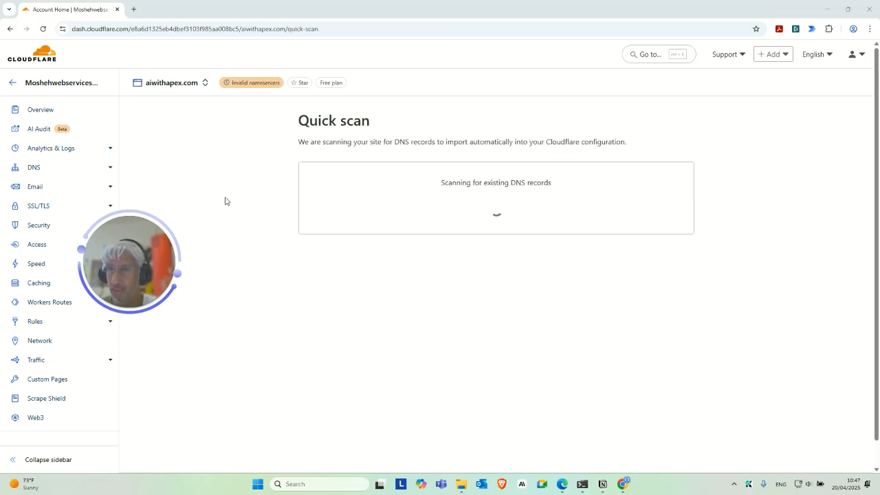
drag(136, 266, 214, 290)
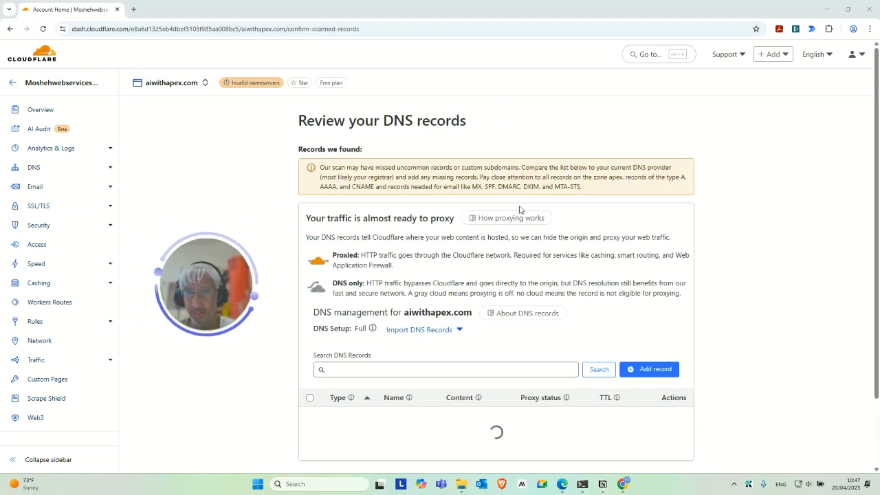
scroll(536, 202, down, 10)
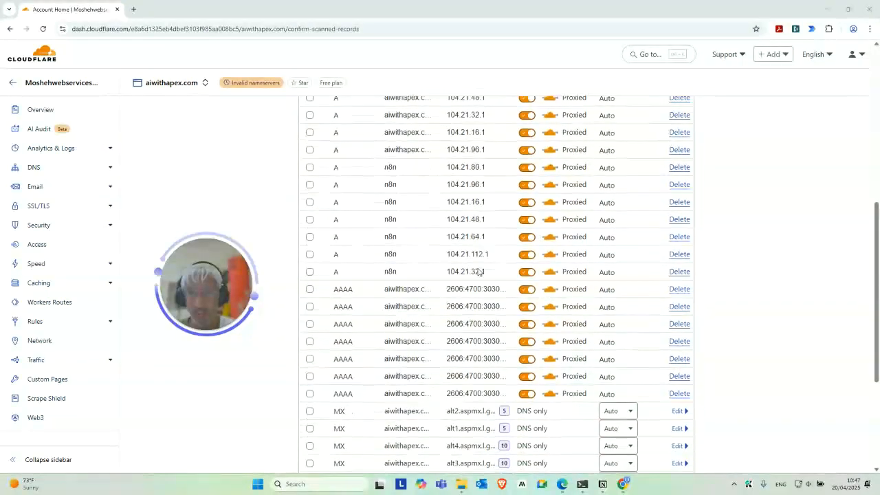
scroll(493, 275, up, 10)
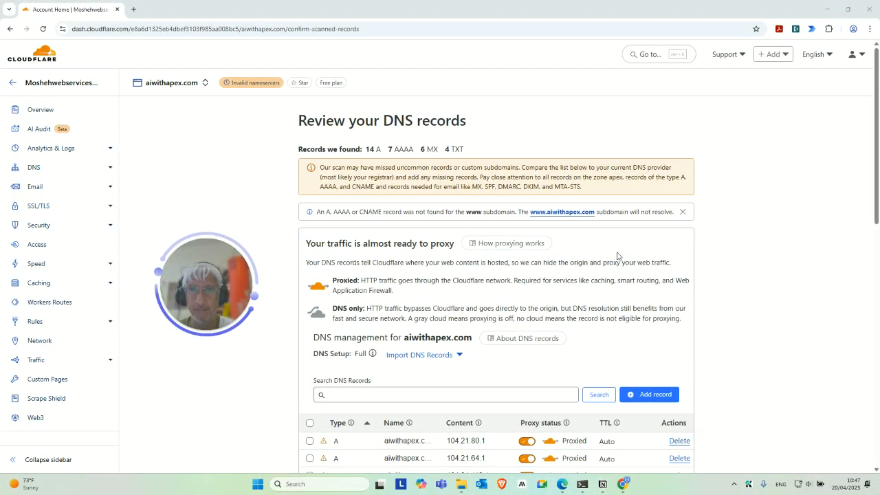
scroll(642, 276, down, 10)
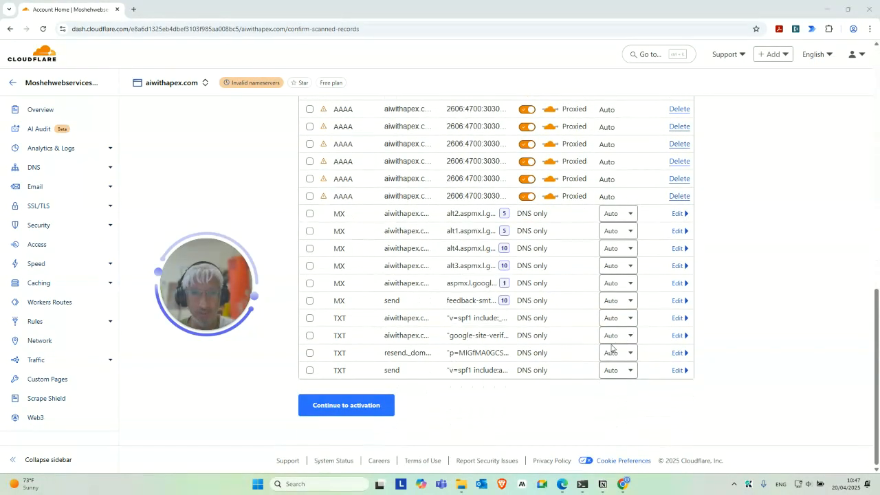
click(392, 405)
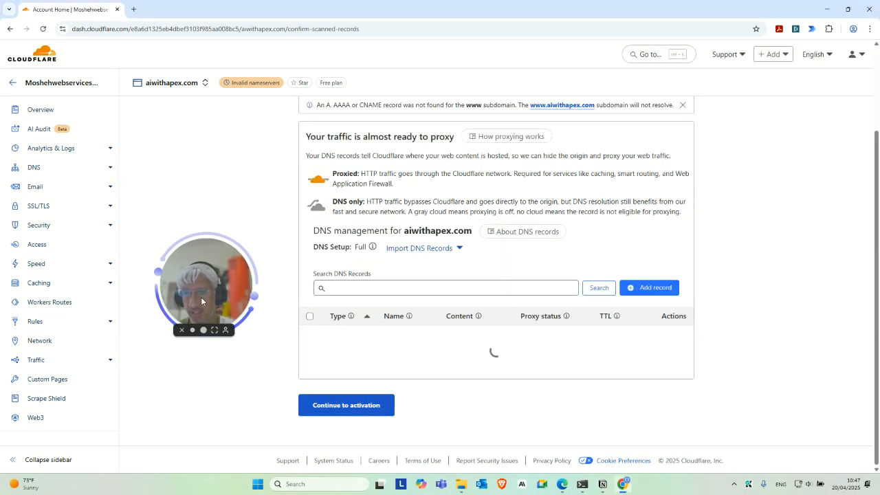
Read the nameserver update instructions and the two assigned Cloudflare nameservers
drag(196, 287, 192, 224)
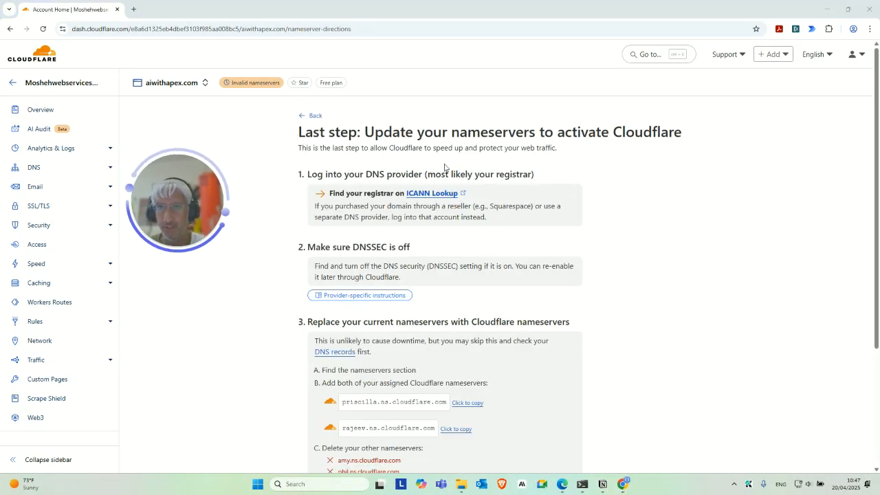
scroll(518, 227, down, 3)
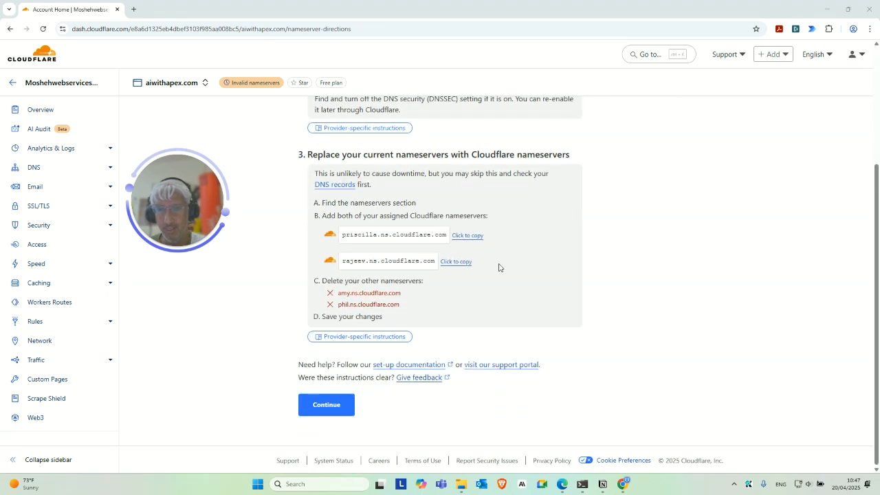
scroll(499, 267, up, 3)
scroll(501, 261, down, 3)
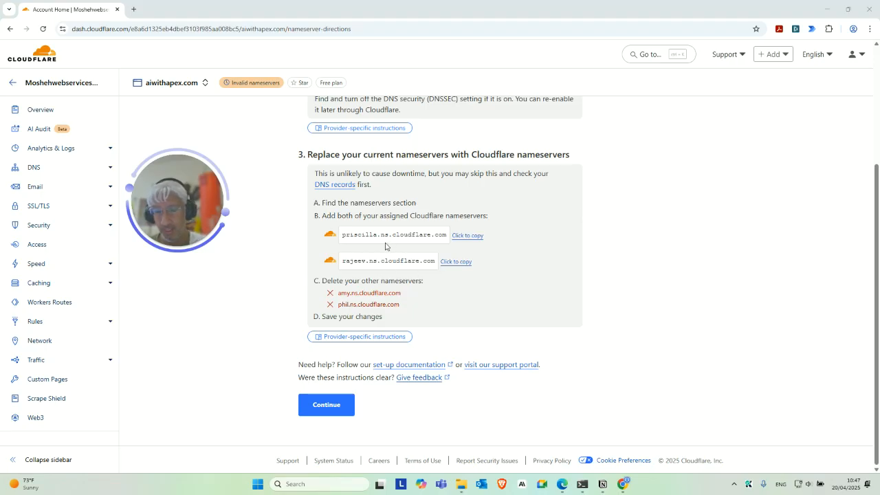
drag(190, 206, 236, 239)
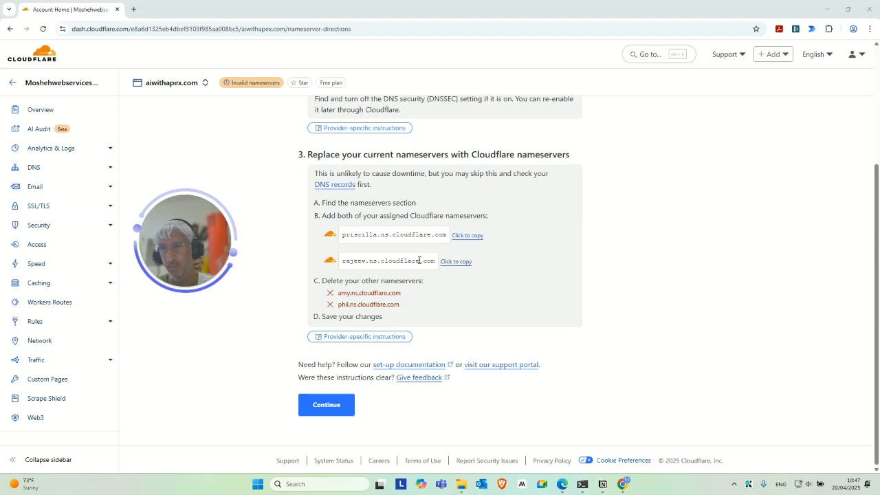
drag(215, 240, 235, 278)
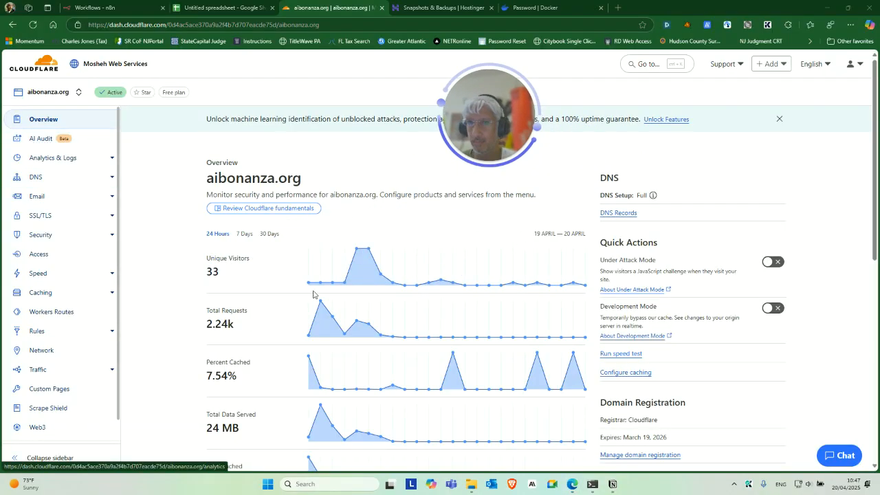
Open the DNS records page of the aibonanza.org zone and review its records and nameservers
scroll(250, 279, down, 3)
scroll(249, 280, down, 4)
scroll(322, 305, up, 5)
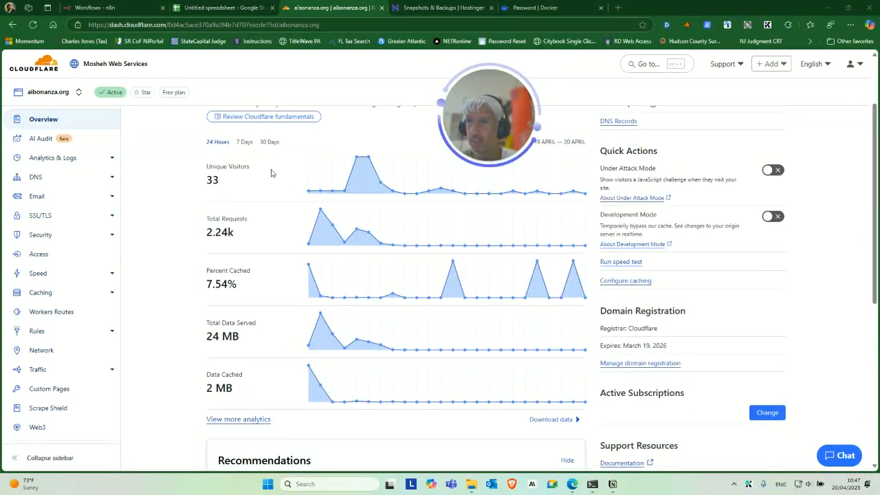
click(64, 176)
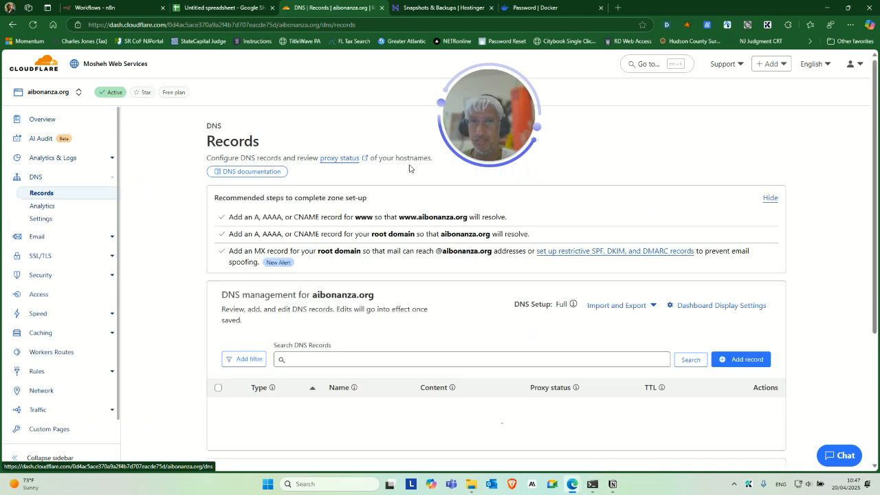
scroll(381, 293, down, 1)
scroll(404, 263, down, 1)
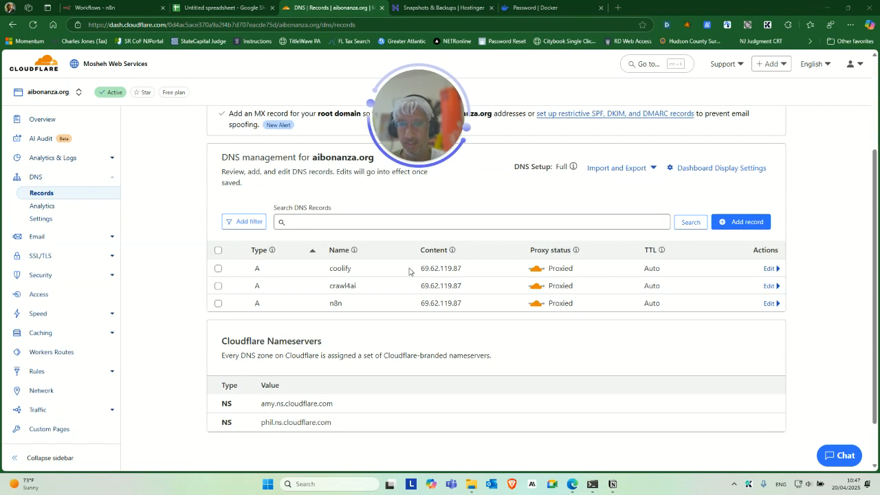
Switch to the Hostinger panel tab and open the VPS settings page
click(445, 6)
drag(428, 127, 231, 216)
click(40, 182)
drag(249, 220, 219, 251)
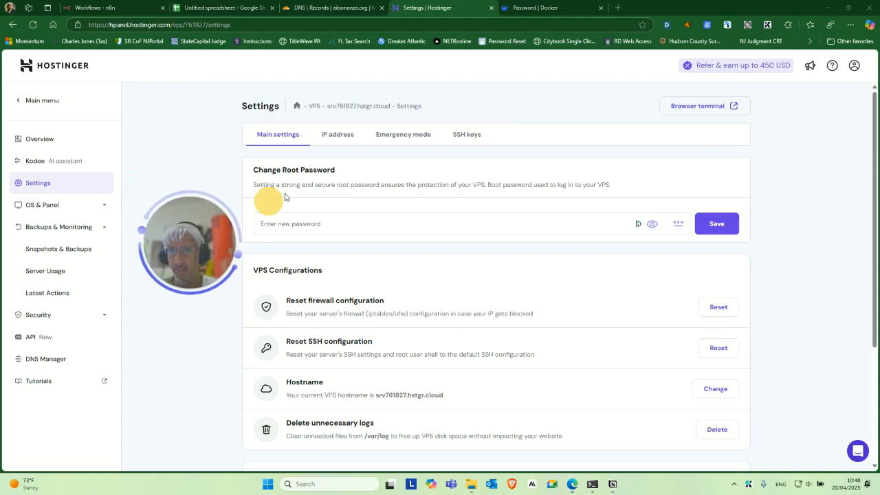
Copy the VPS's IPv4 address from the IP address settings
click(342, 137)
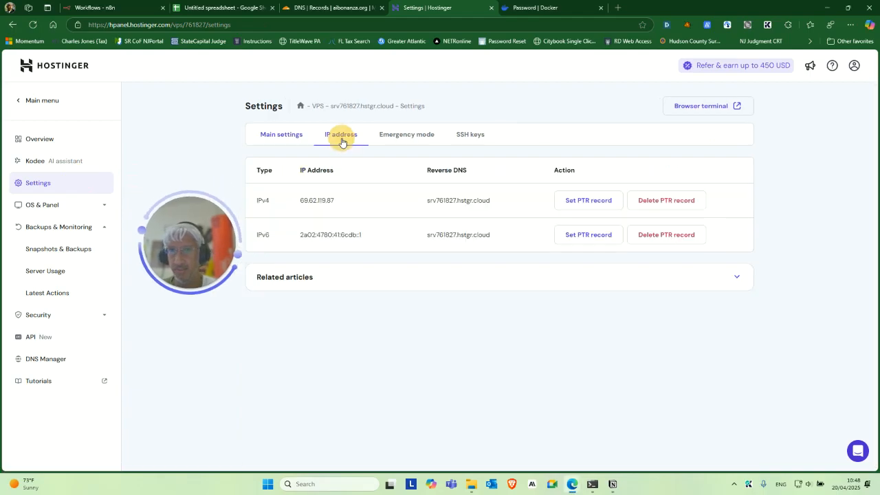
double_click(315, 201)
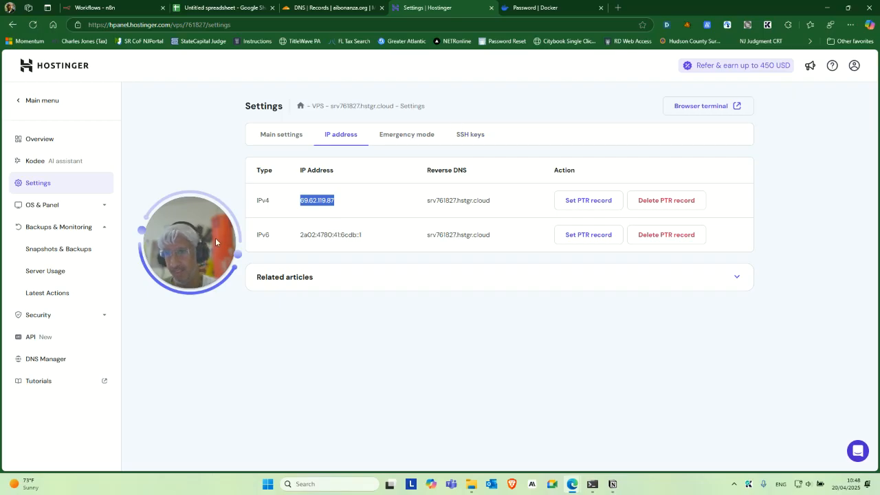
drag(215, 241, 211, 263)
double_click(318, 201)
key(ctrl+c)
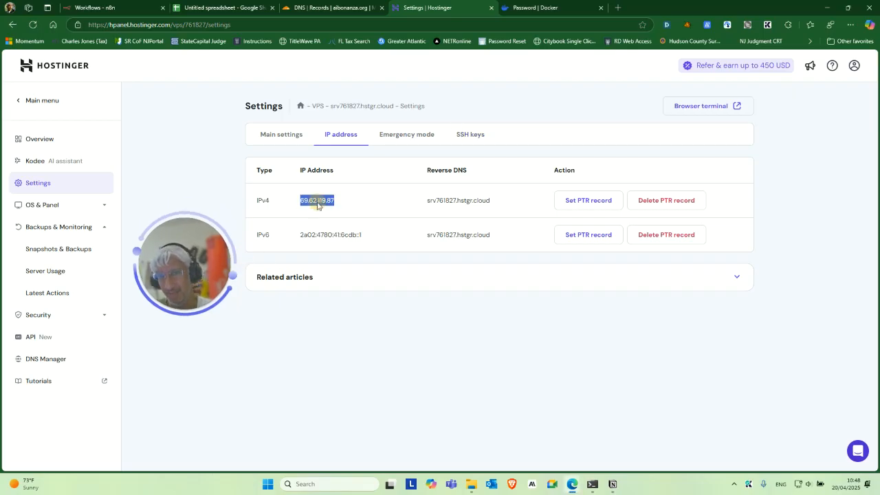
In the aibonanza.org DNS records, add a proxied A record named bob pointing to 69.62.119.87
click(353, 6)
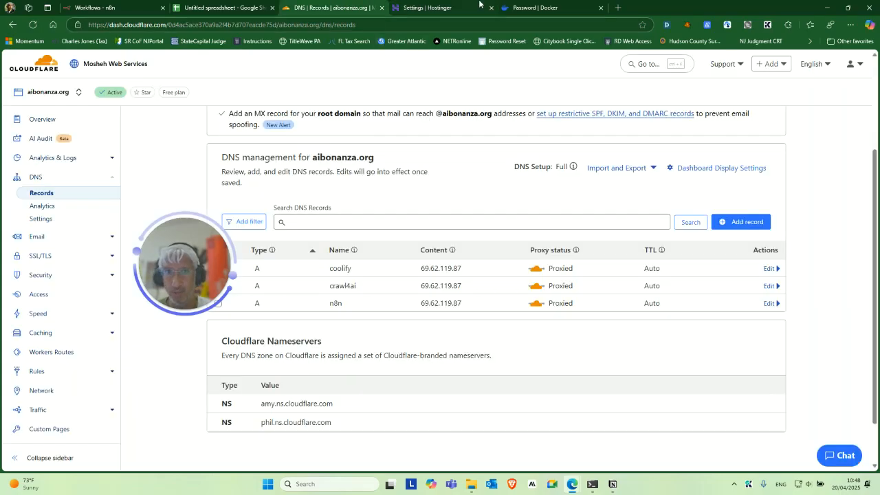
click(601, 8)
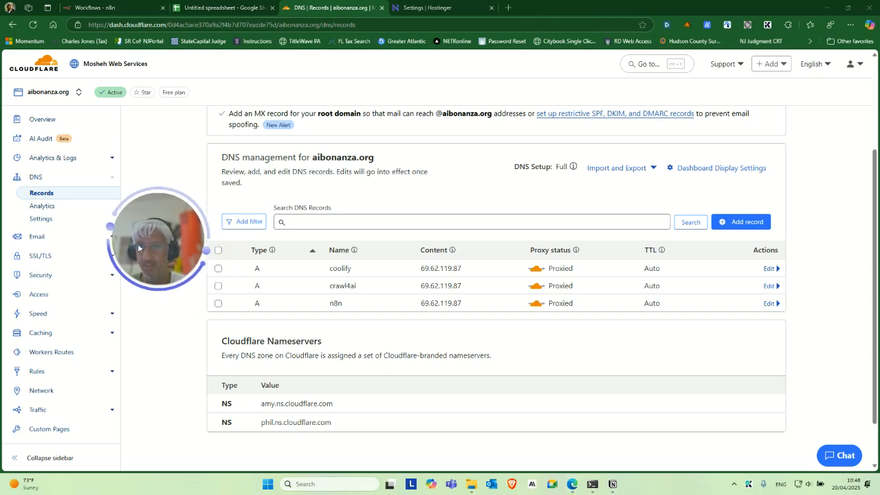
click(741, 221)
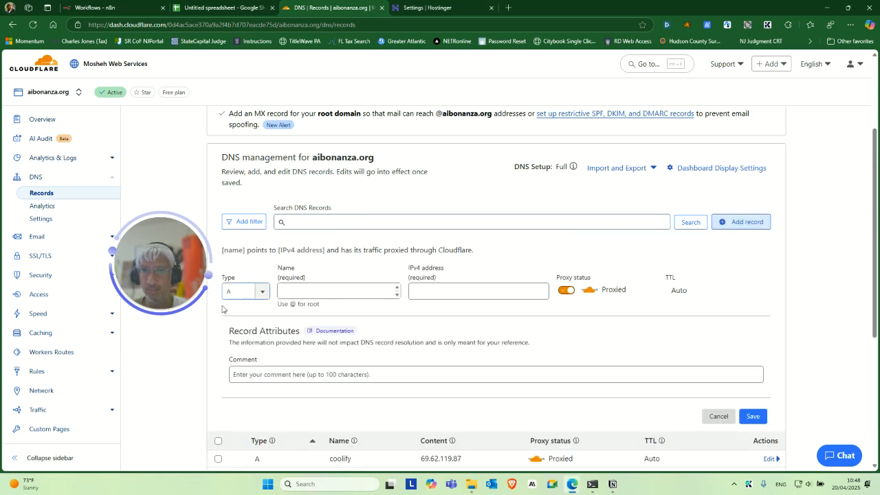
click(309, 292)
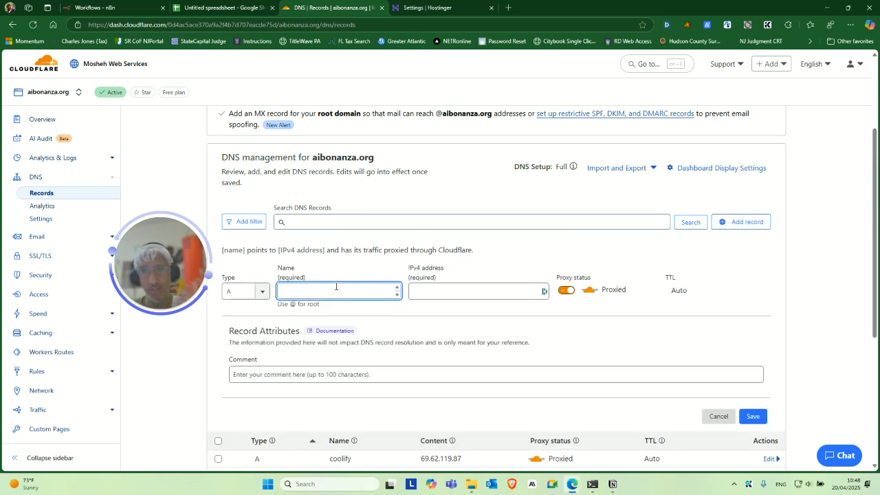
scroll(387, 251, down, 2)
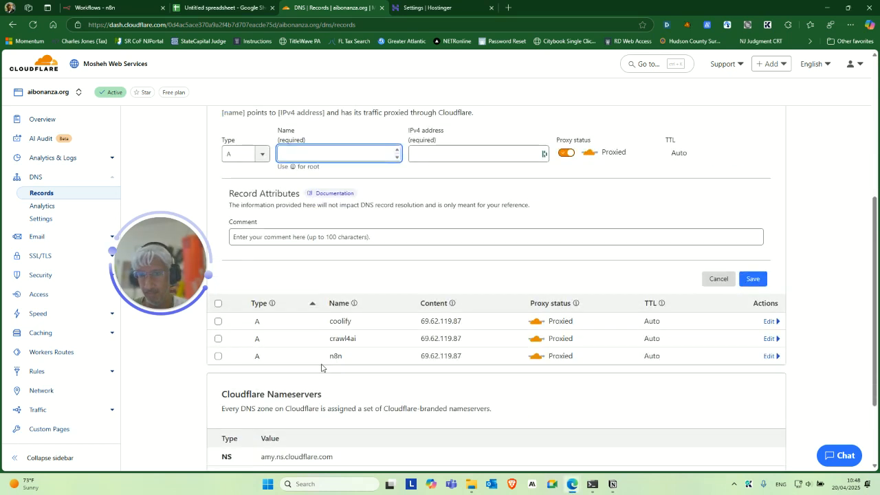
scroll(401, 243, up, 1)
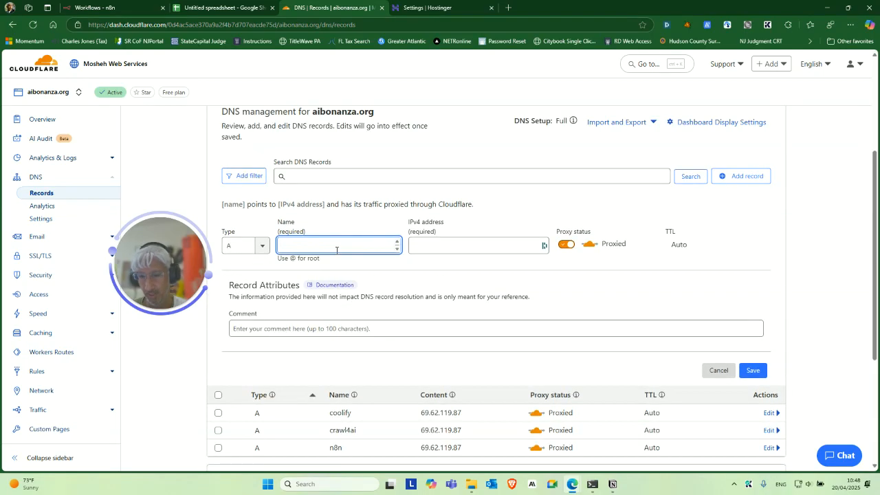
text(bob)
key(Tab)
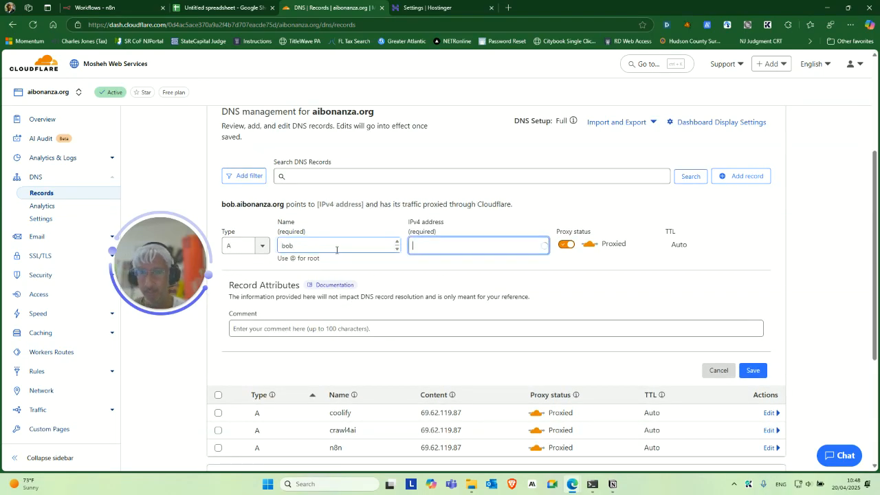
key(ctrl+v)
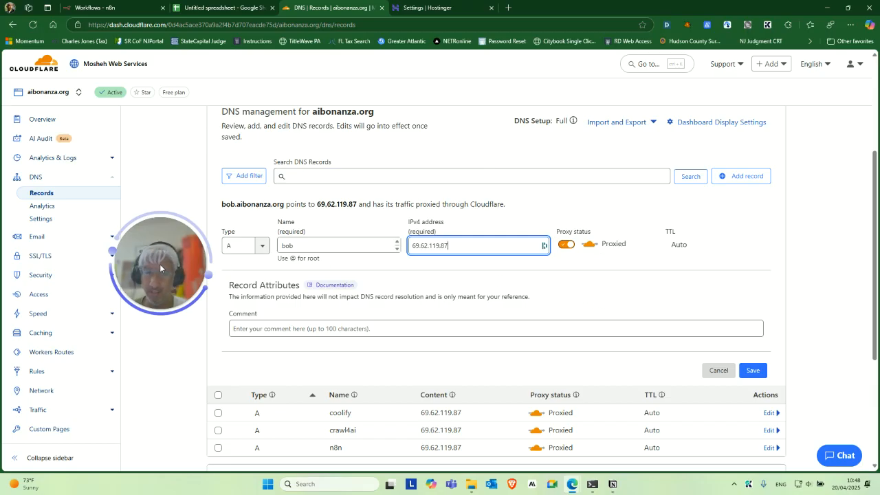
drag(160, 264, 157, 285)
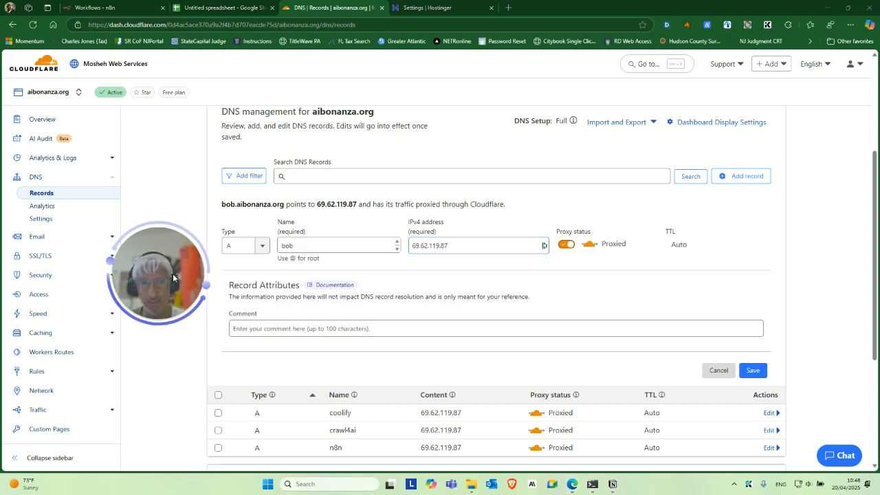
scroll(722, 275, down, 2)
click(753, 278)
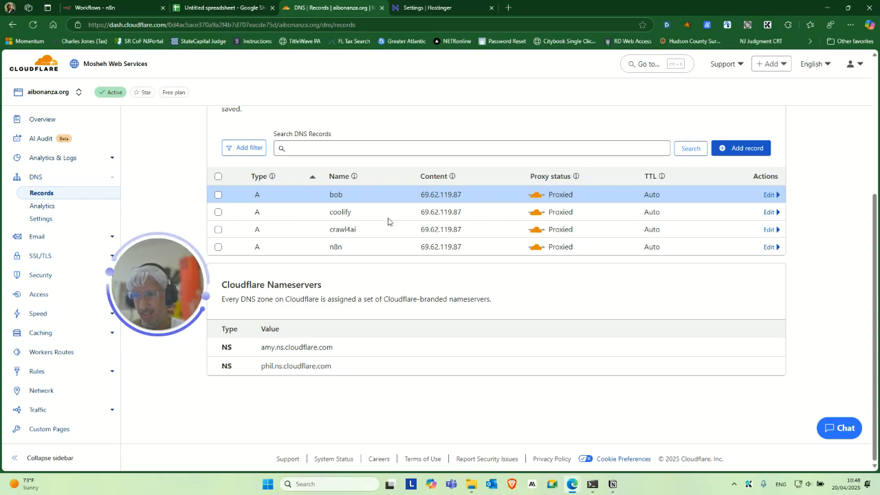
scroll(276, 231, up, 2)
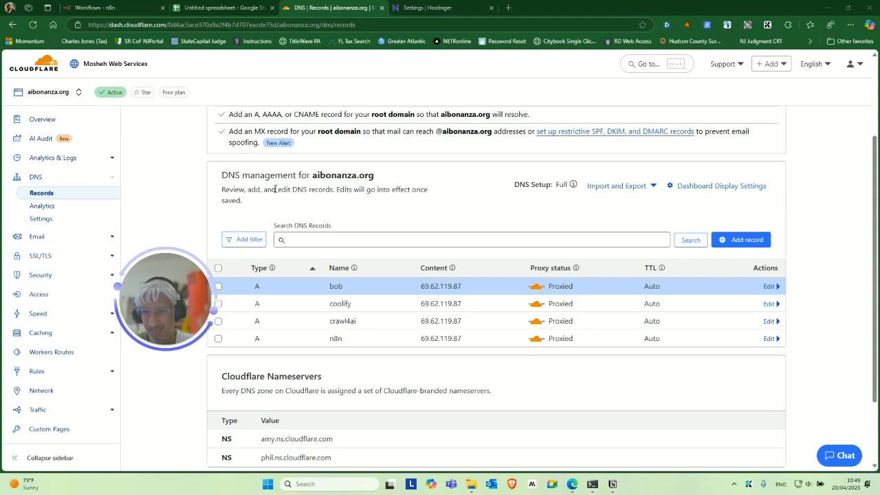
drag(181, 312, 175, 282)
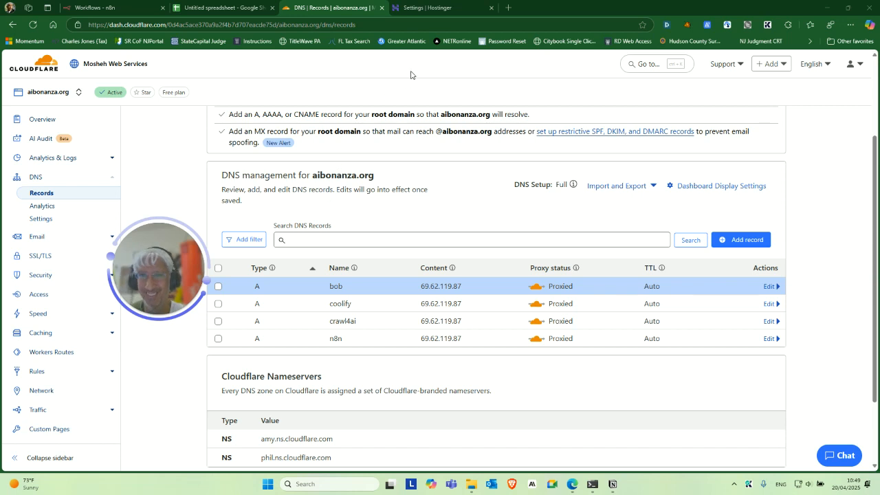
drag(187, 253, 186, 271)
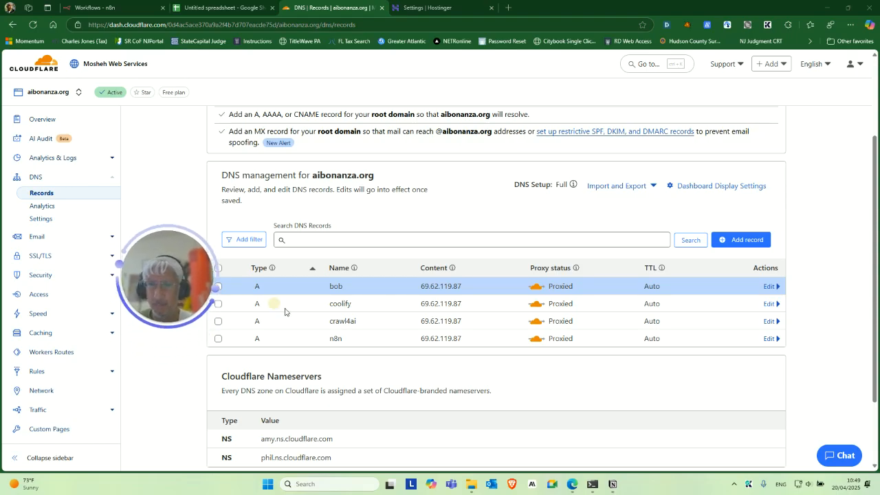
drag(202, 294, 369, 268)
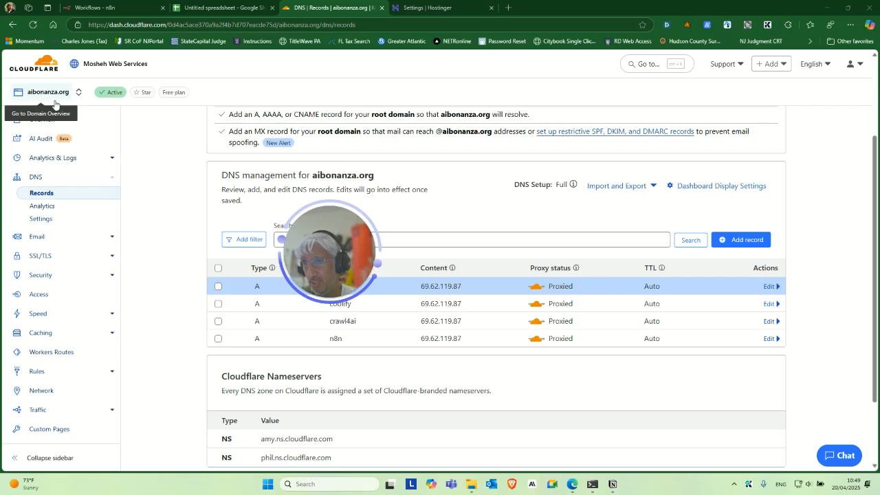
mouse_move(571, 488)
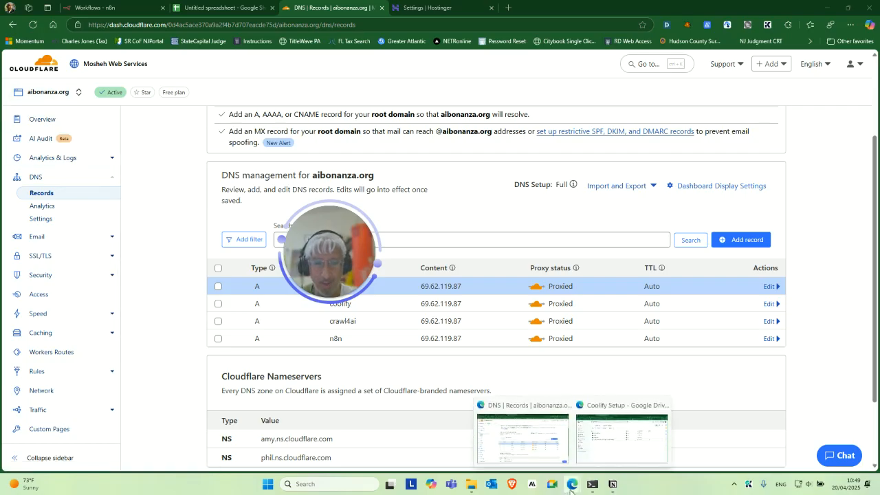
Open Chrome and load the Cloudflare nameserver directions page for aiwithapex.com
click(825, 9)
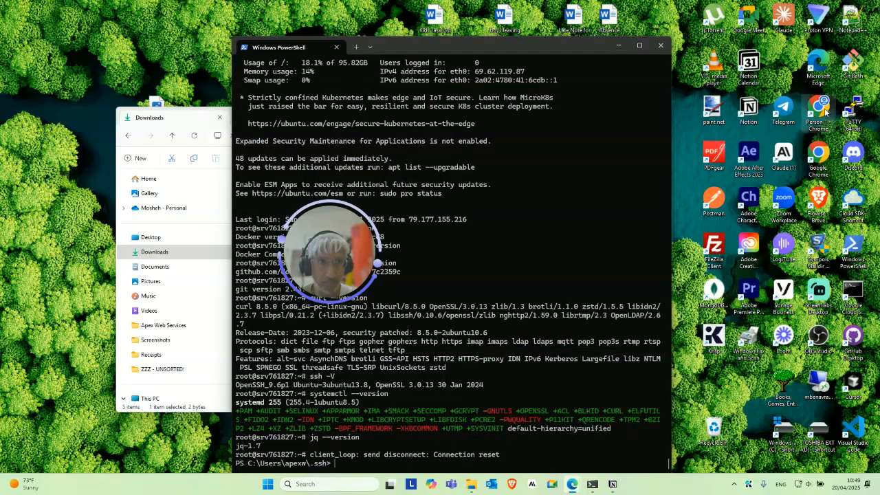
double_click(824, 108)
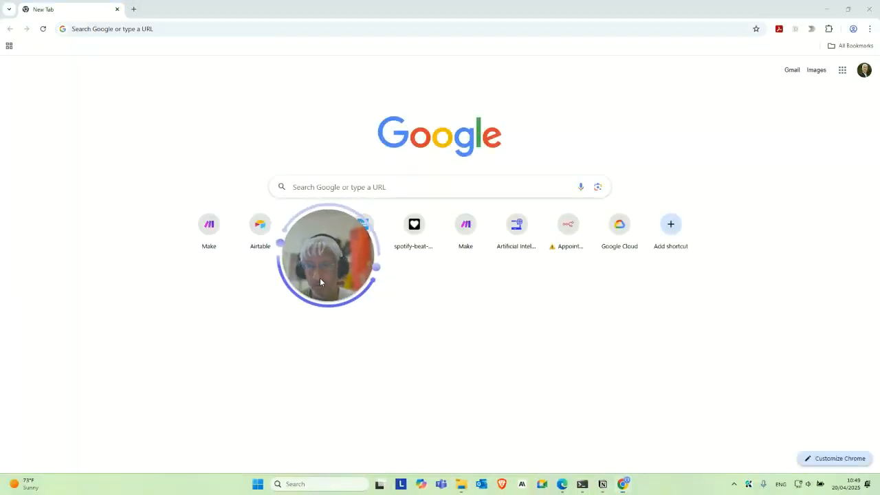
click(182, 28)
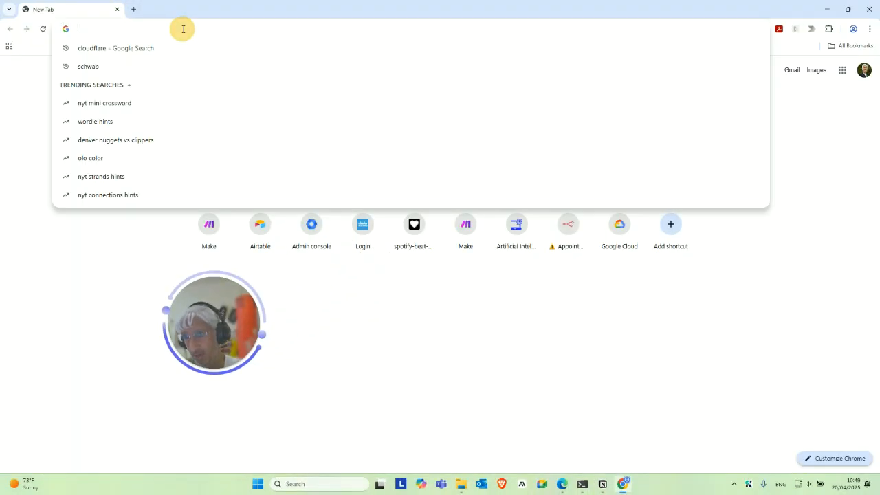
text(cloudf)
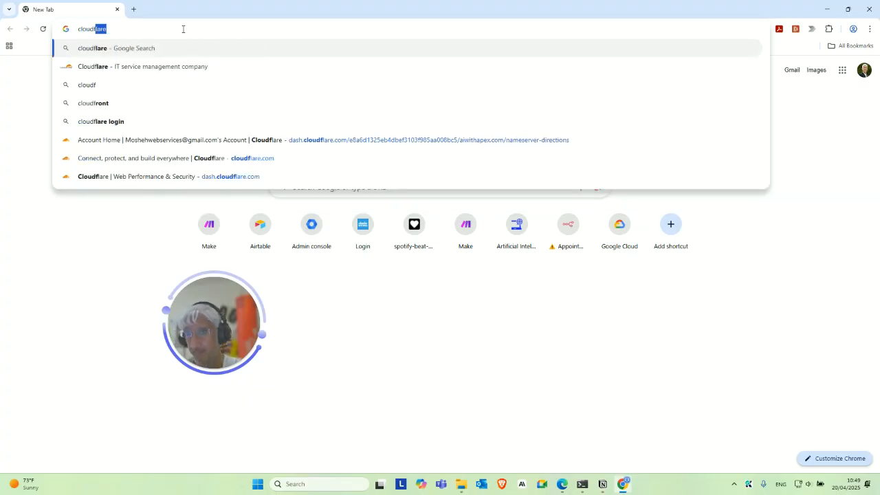
key(Up)
key(Up)
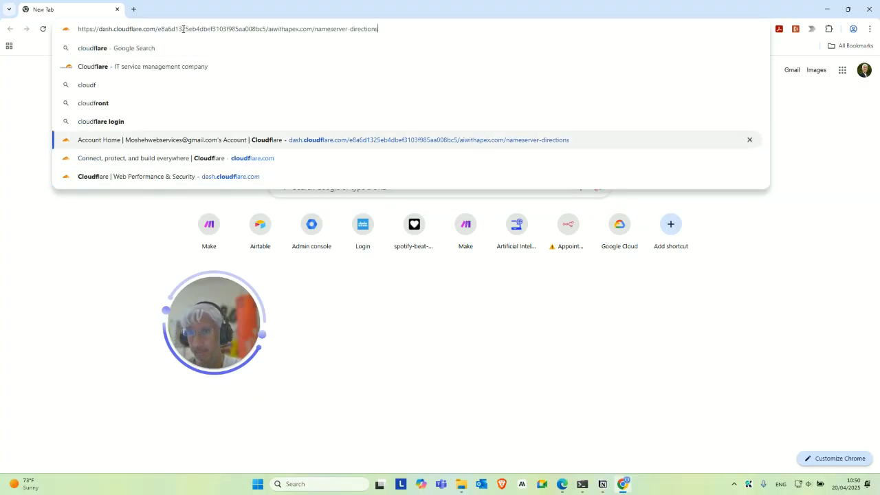
key(Return)
drag(202, 332, 152, 356)
drag(178, 330, 165, 318)
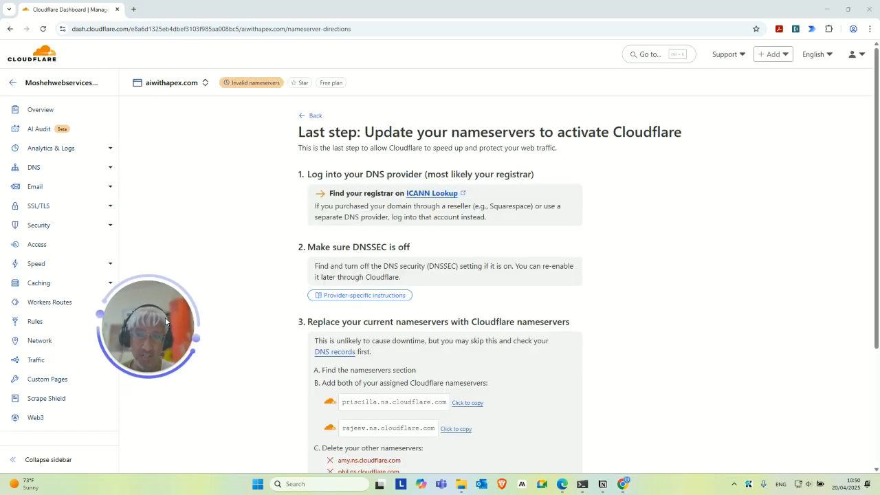
drag(140, 339, 213, 347)
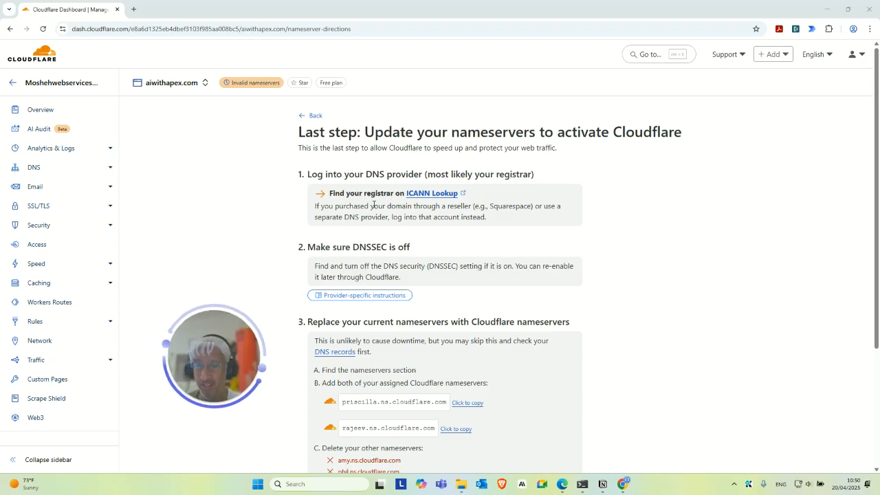
Open the aiwithapex.com overview and view the account's list of domains
click(54, 110)
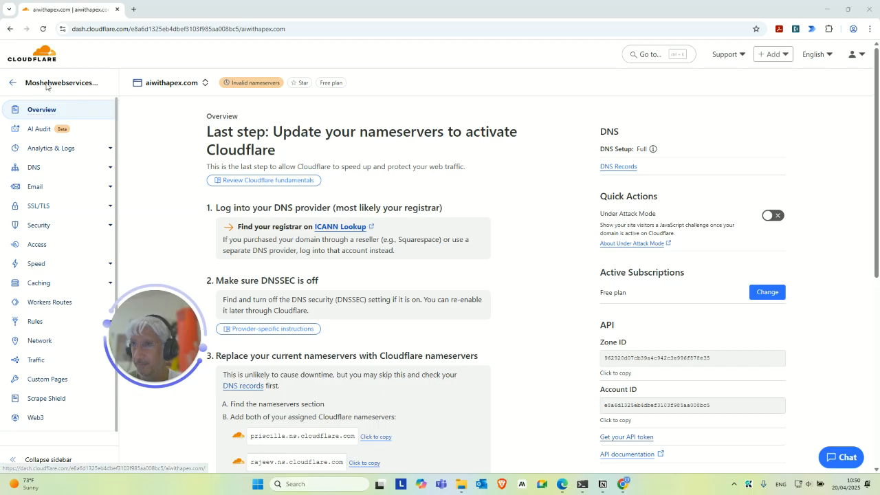
click(171, 84)
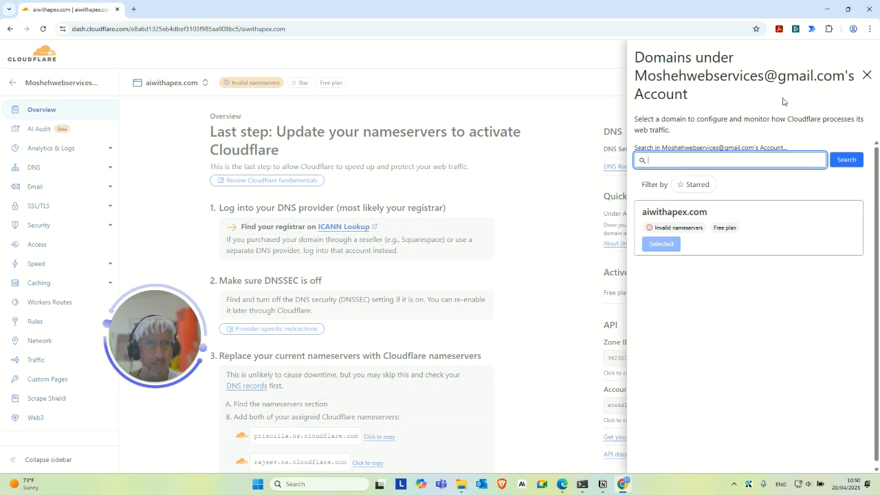
click(865, 77)
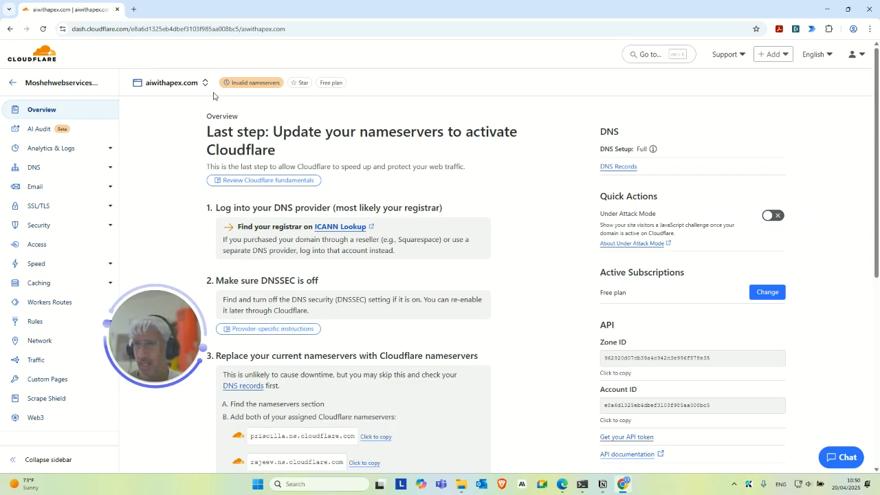
Open Cloudflare domain registration and search for the domain aibobdoesitright.com
click(780, 54)
click(716, 110)
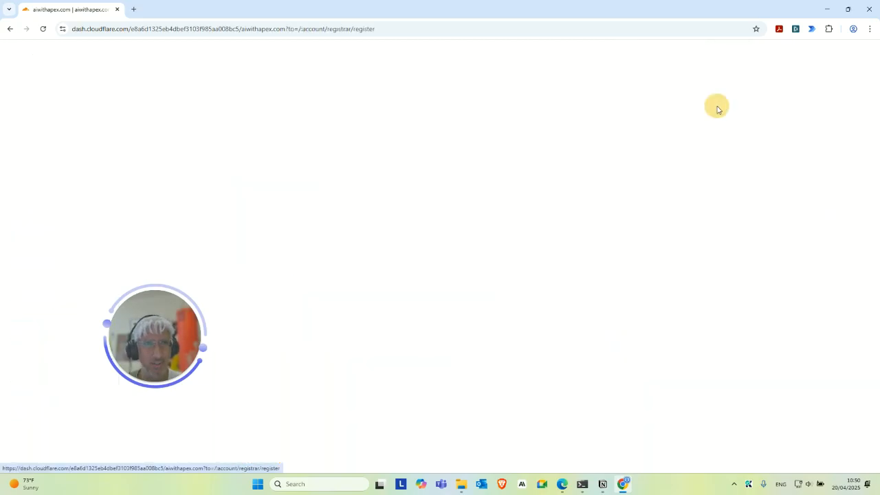
drag(177, 332, 789, 191)
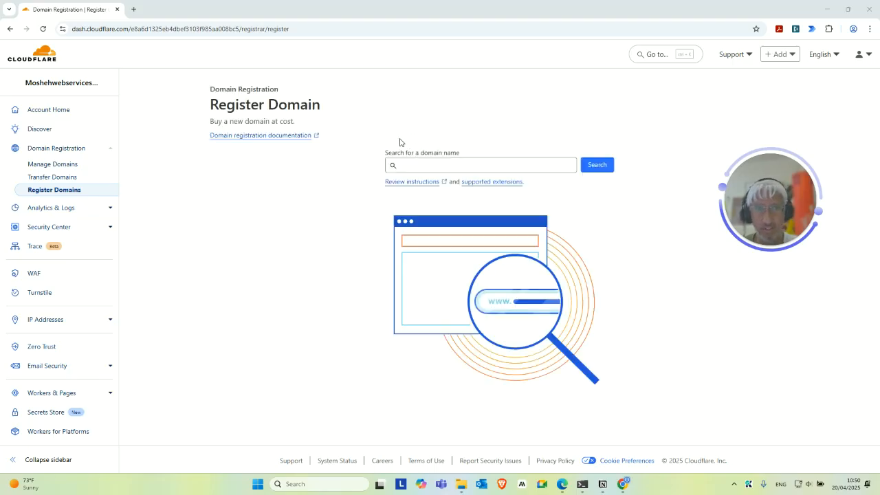
click(453, 165)
text(ai)
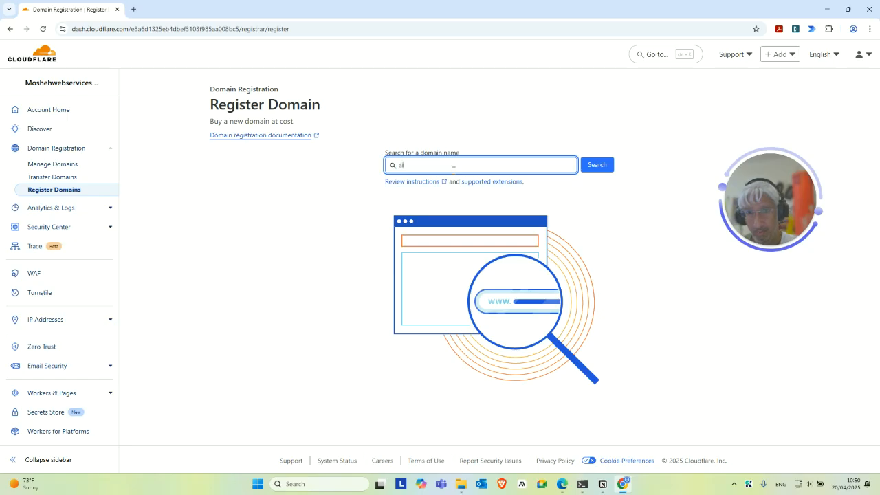
text(bobdoesitright.com)
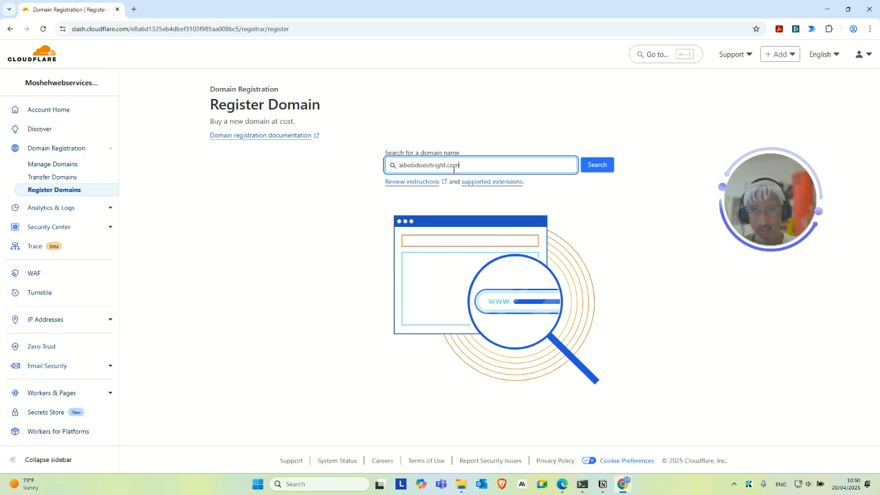
click(597, 165)
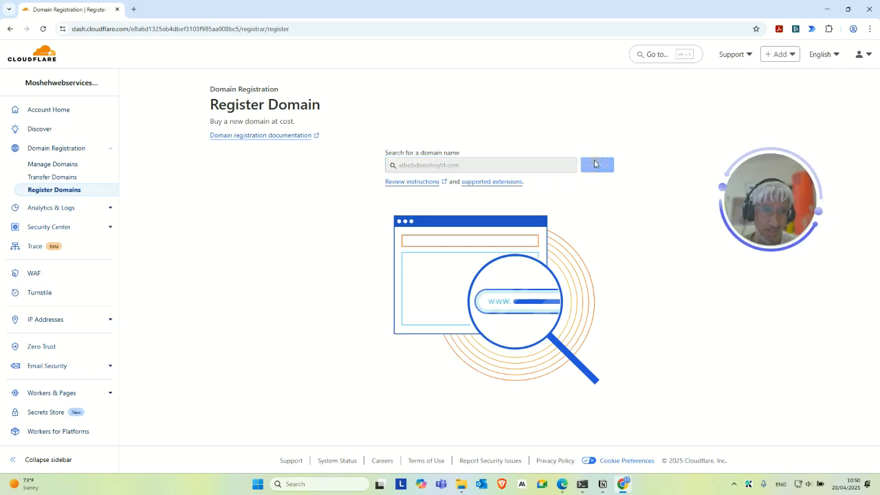
drag(757, 207, 193, 125)
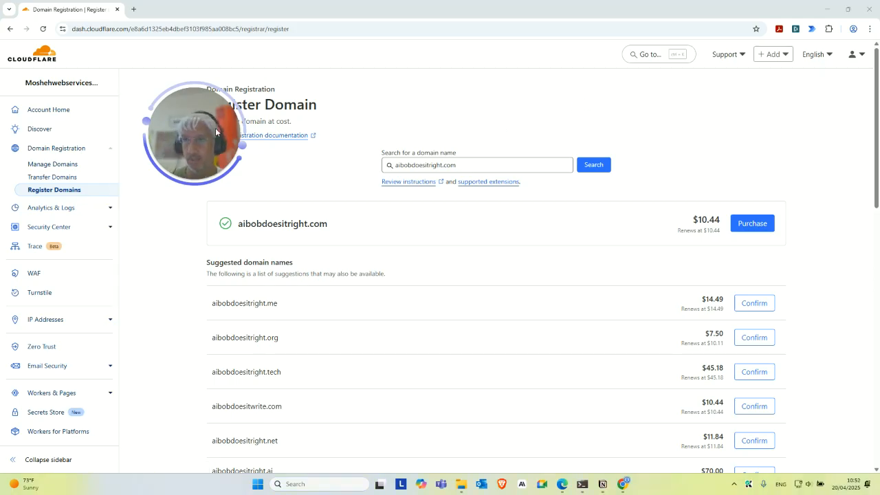
drag(216, 132, 281, 204)
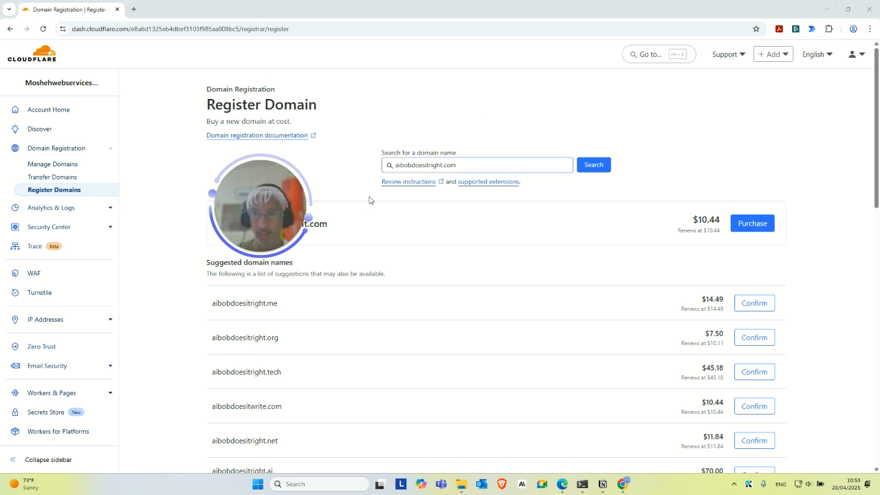
Minimize the domain registration window and switch to the browser showing the aibonanza.org DNS records
drag(266, 213, 503, 196)
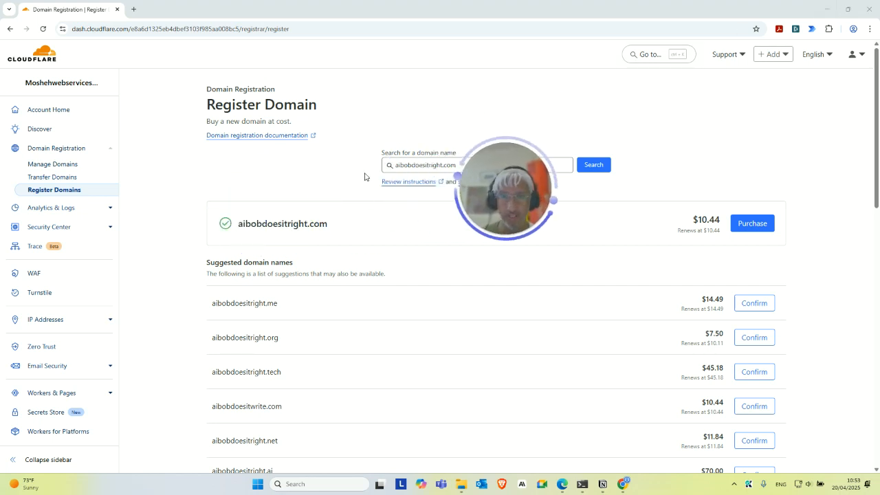
click(827, 12)
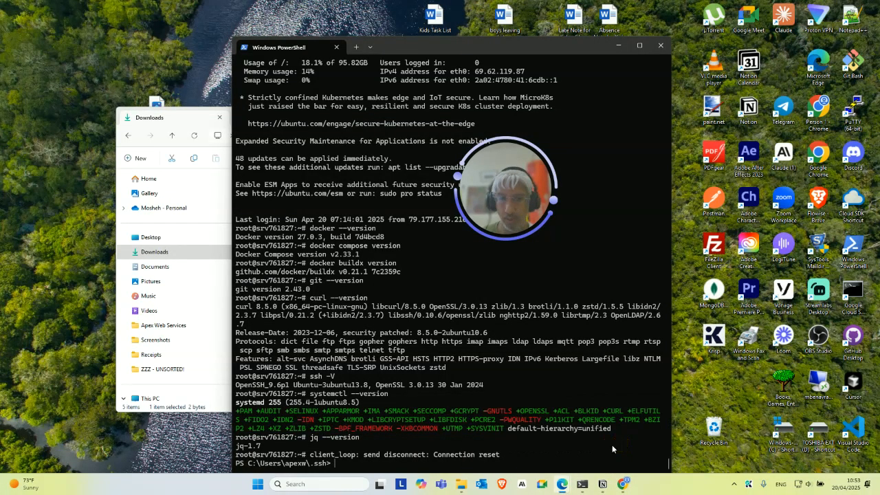
mouse_move(569, 486)
click(522, 420)
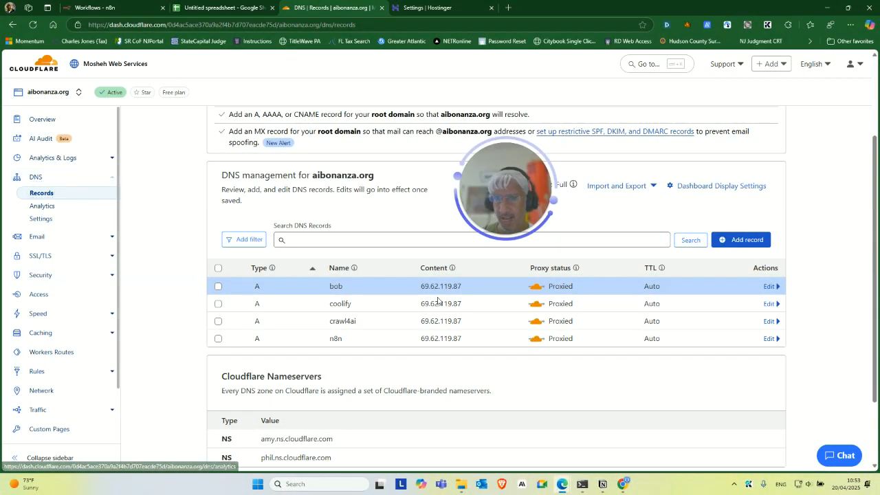
Open the SSL/TLS section for aibonanza.org and start configuring its encryption mode
scroll(338, 210, down, 3)
scroll(336, 241, up, 2)
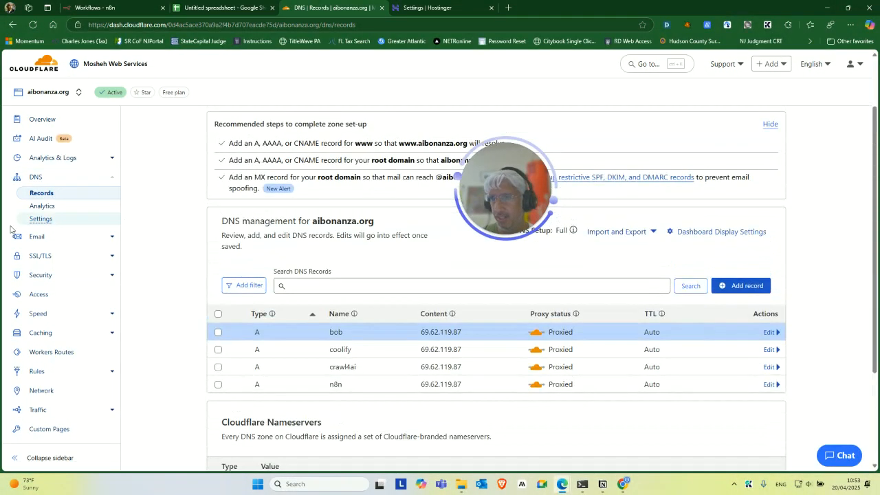
click(41, 256)
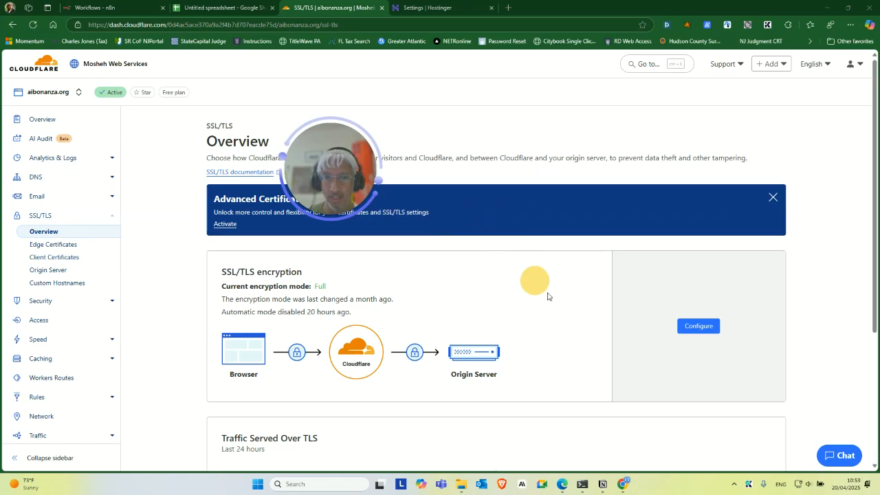
click(699, 325)
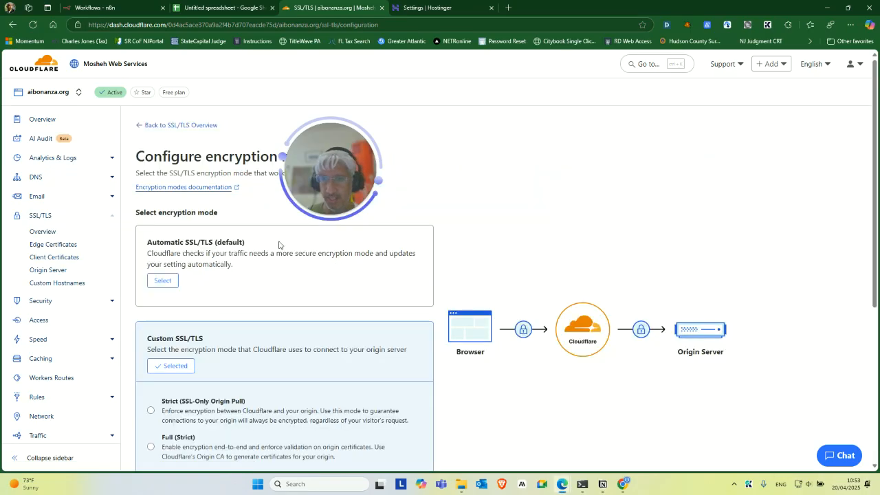
Review the custom SSL/TLS encryption mode options for connecting to the origin server
scroll(275, 294, down, 1)
scroll(275, 293, down, 1)
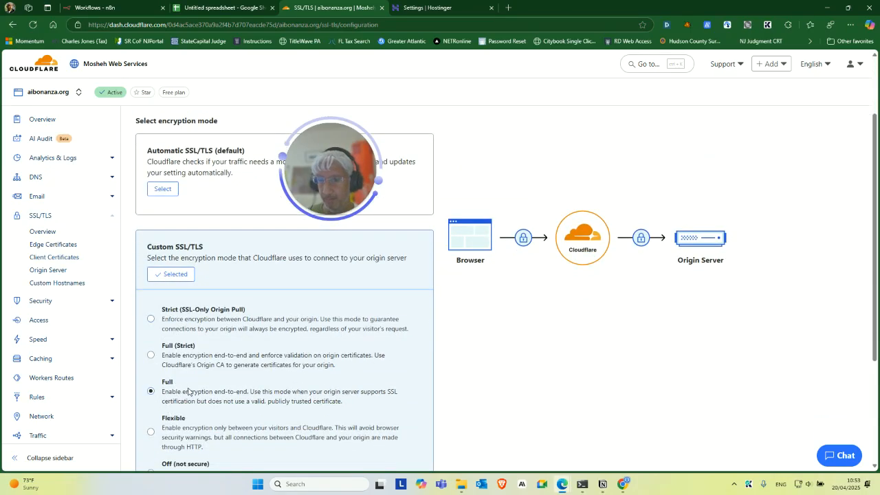
scroll(189, 393, down, 1)
drag(164, 340, 361, 372)
click(287, 355)
scroll(313, 330, up, 2)
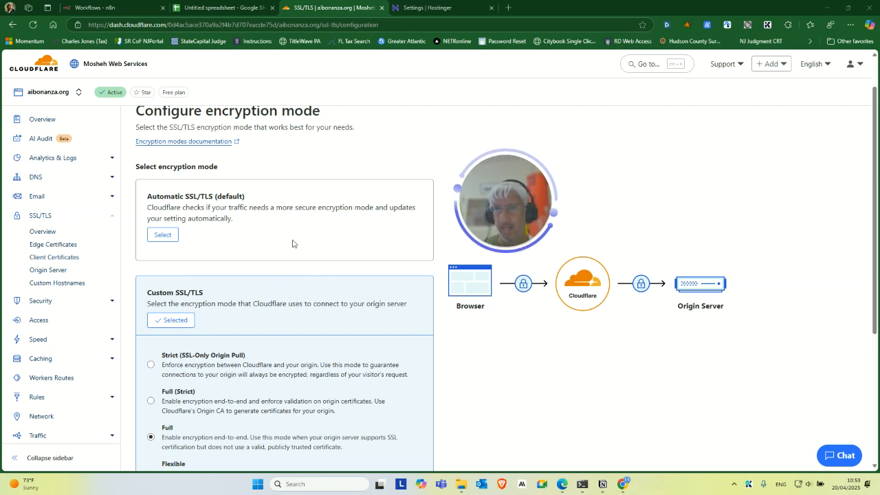
scroll(323, 282, up, 1)
scroll(127, 308, down, 1)
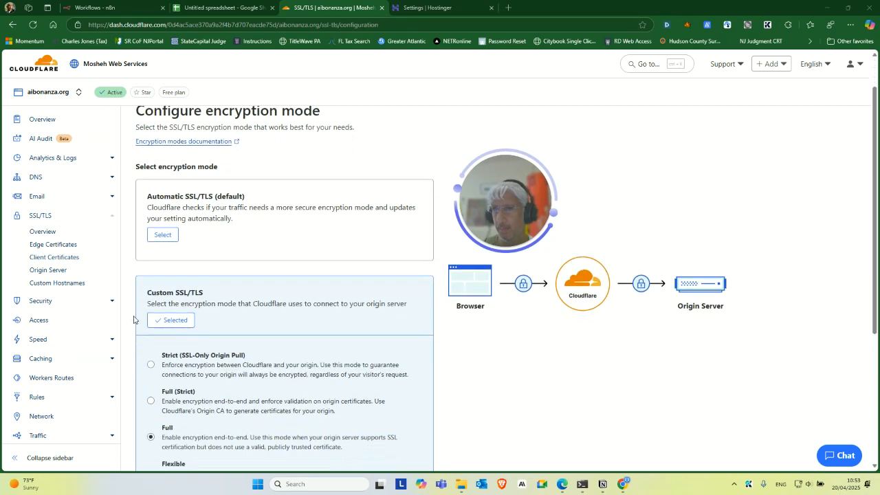
Open Edge Certificates and review its settings, including the Always Use HTTPS option
click(60, 245)
scroll(458, 285, down, 6)
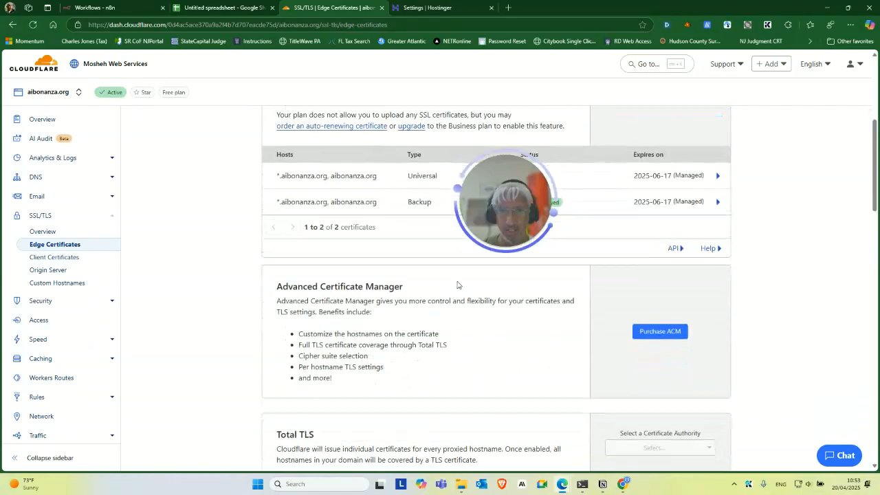
scroll(557, 314, down, 1)
scroll(547, 311, down, 3)
scroll(412, 251, down, 3)
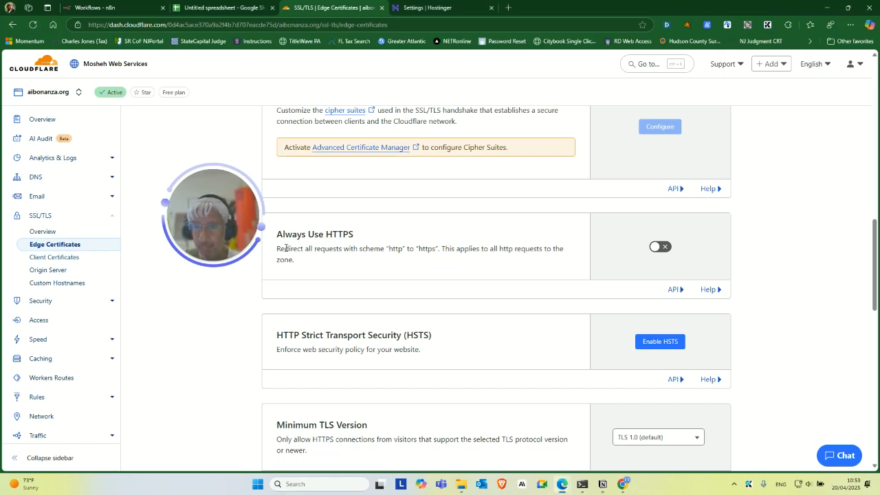
drag(281, 235, 218, 263)
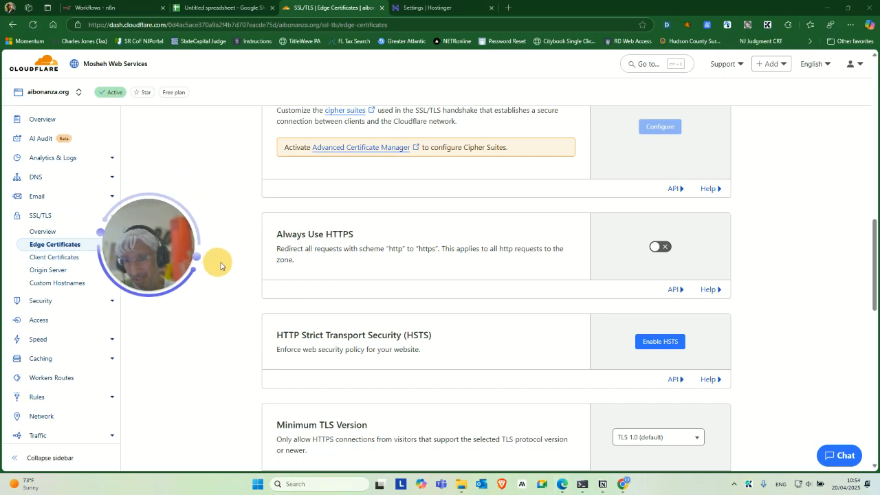
double_click(340, 235)
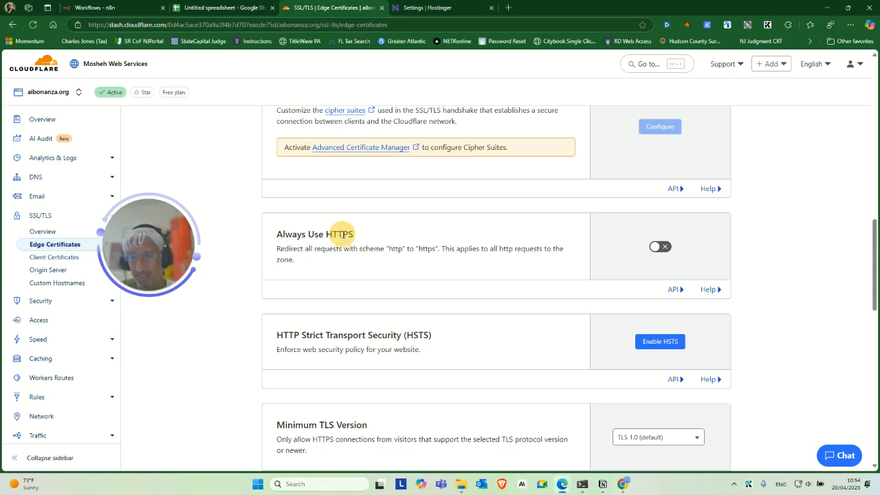
click(324, 265)
drag(185, 252, 234, 238)
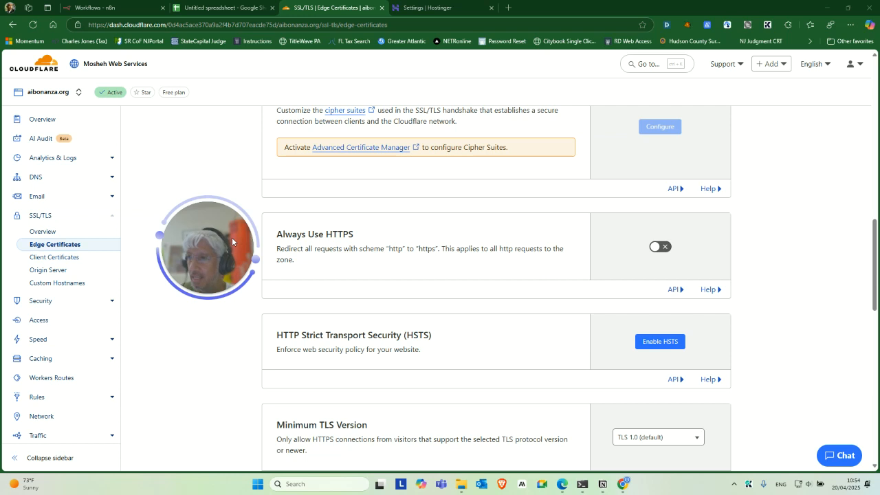